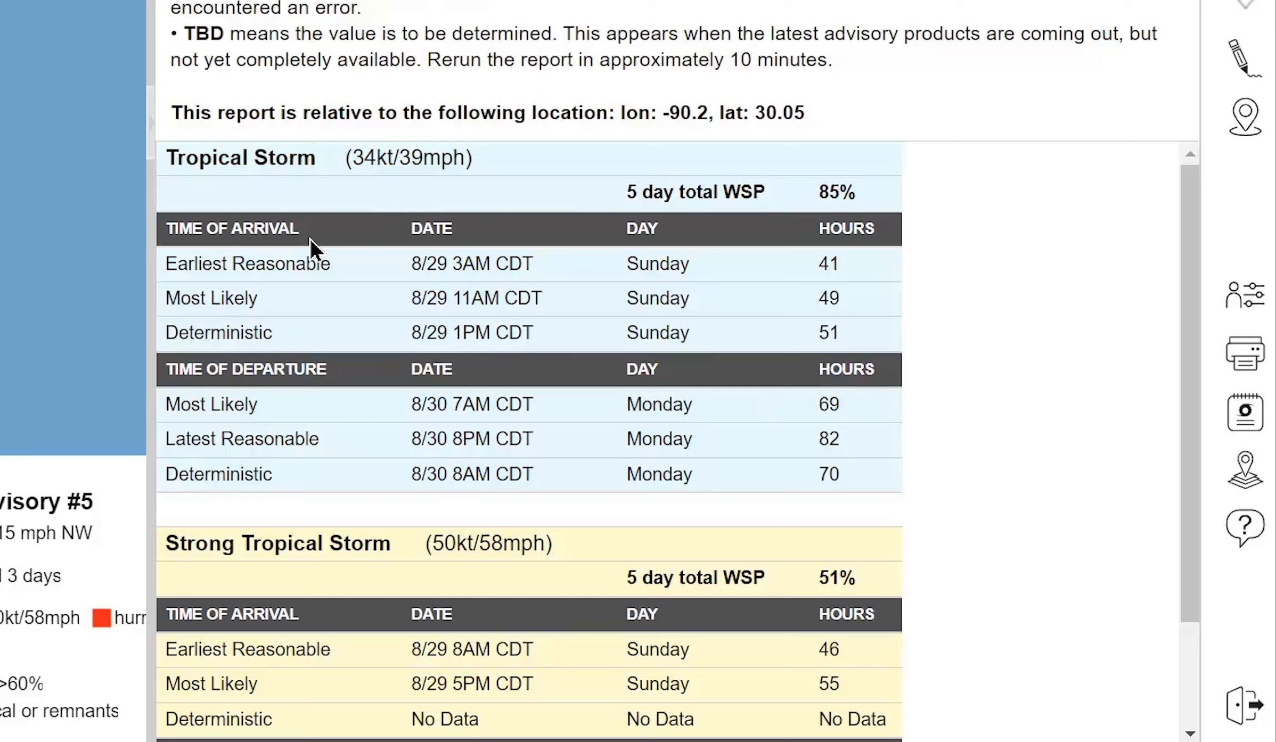
# Display the Tropical-Storm-Force Wind Timing Graphic on the map for Most Likely Arrival, and switch it to Earliest Reasonable Arrival
pyautogui.click(315, 383)
pyautogui.click(297, 380)
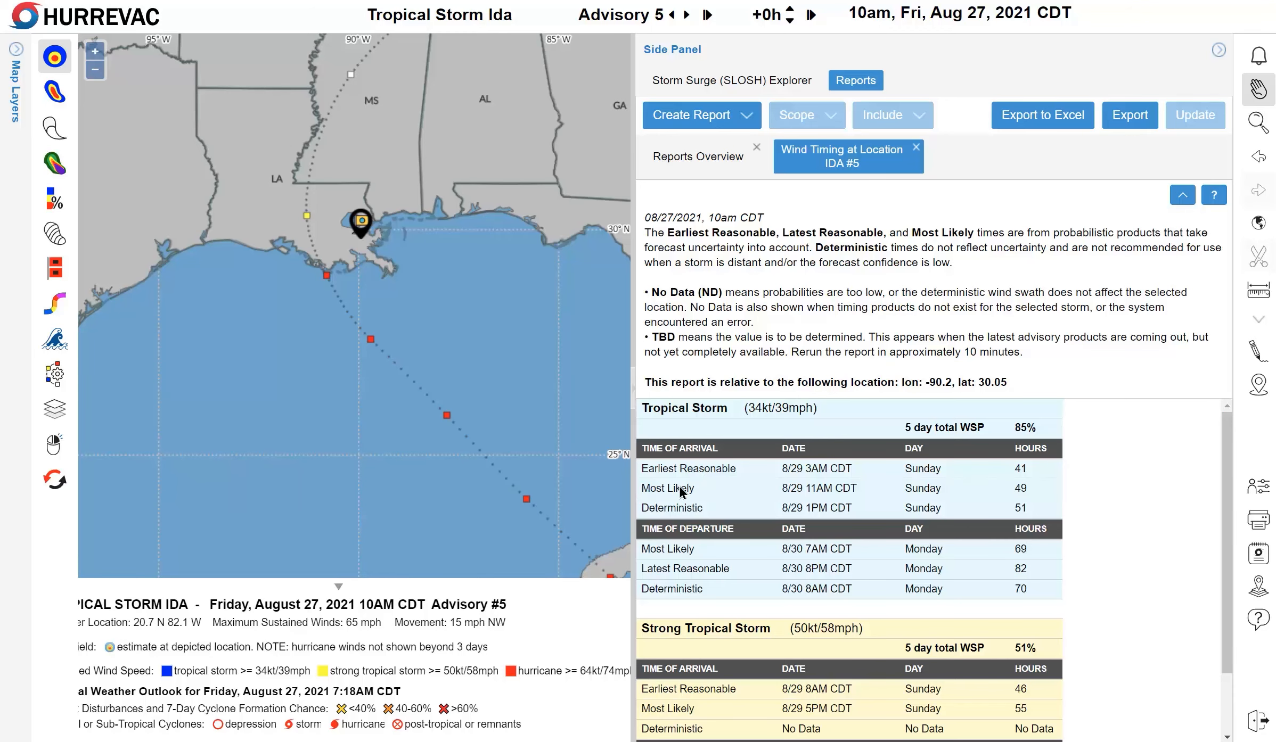
pyautogui.click(681, 491)
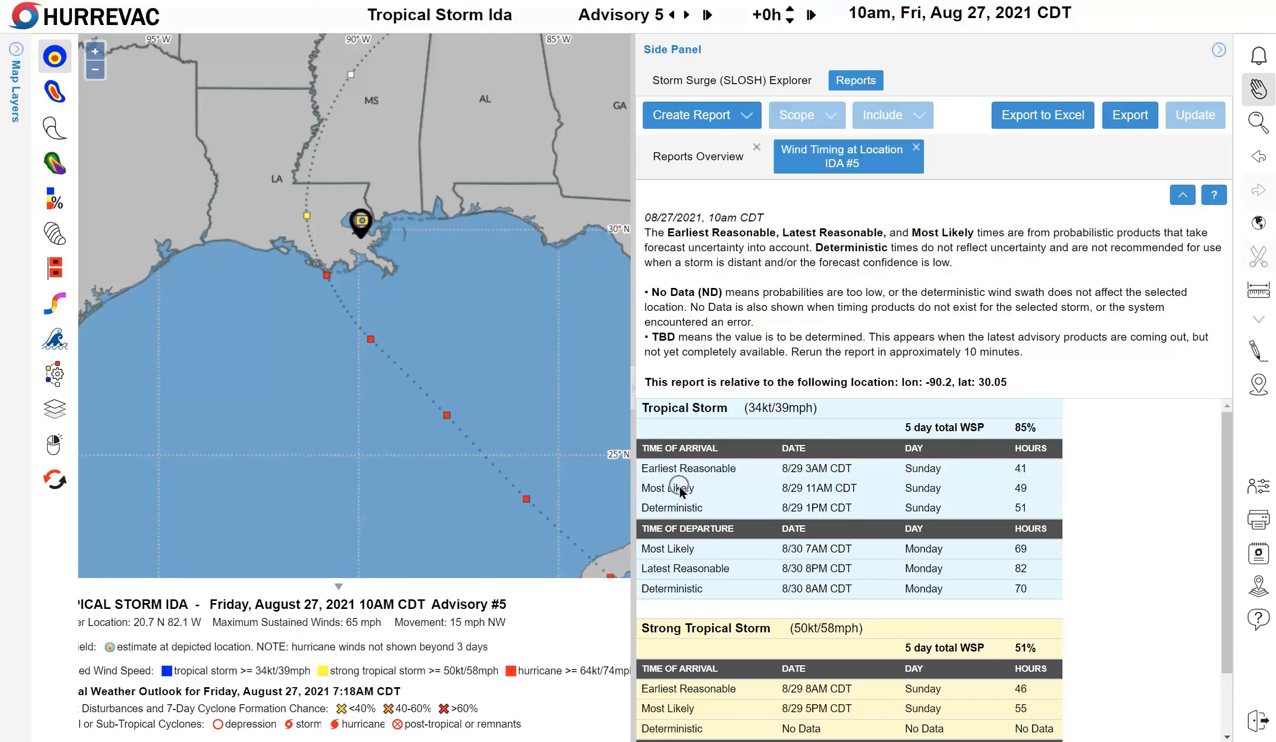
pyautogui.click(59, 238)
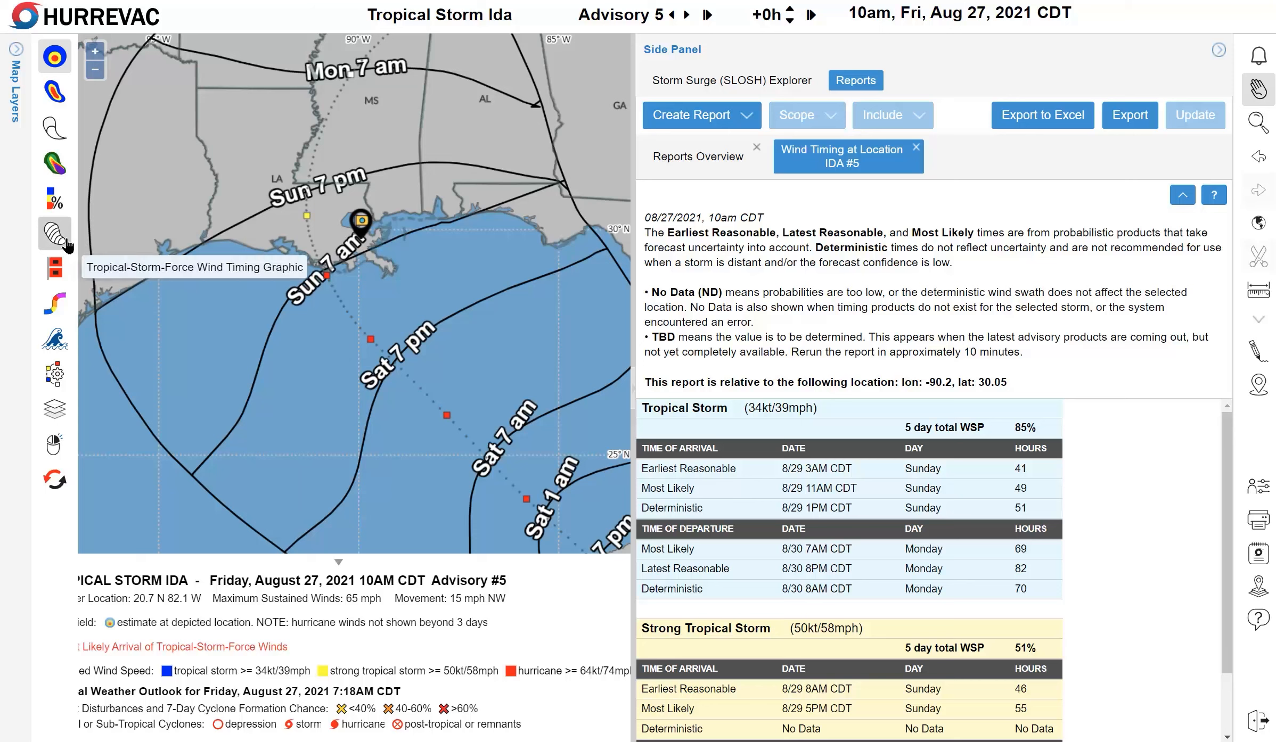
pyautogui.moveTo(67, 244)
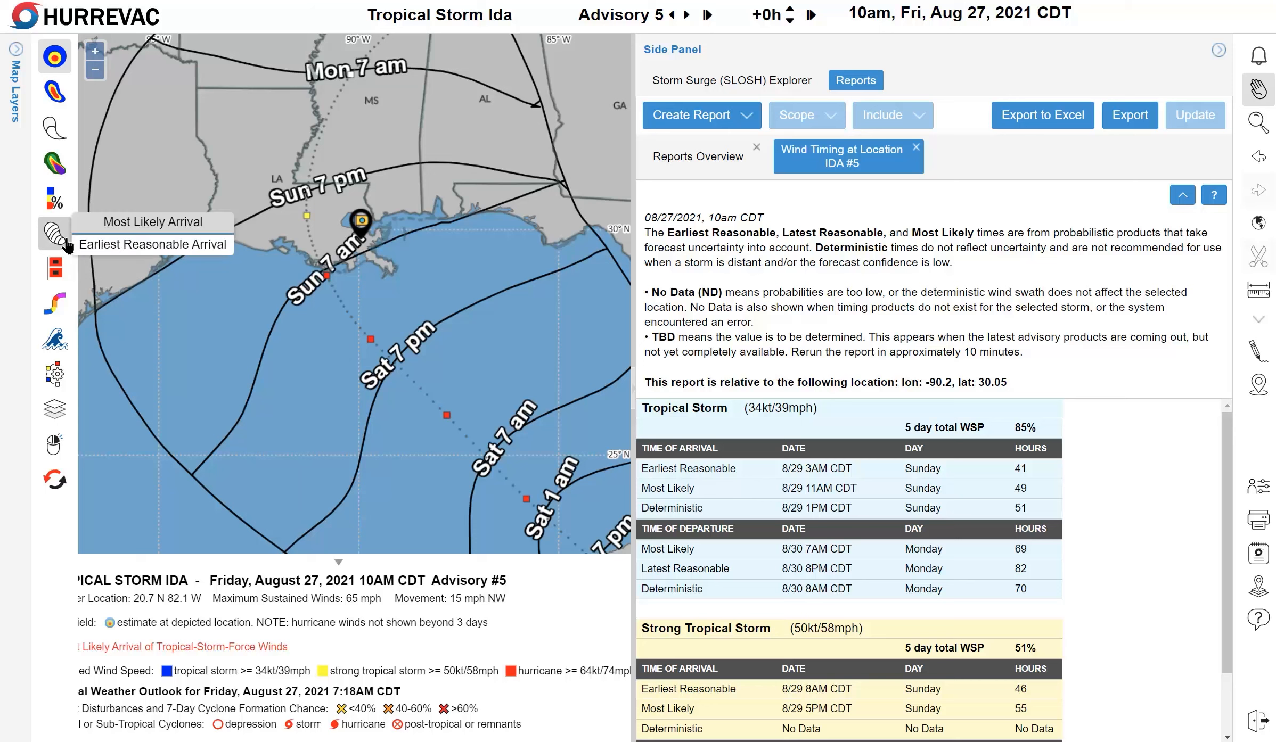
pyautogui.click(109, 246)
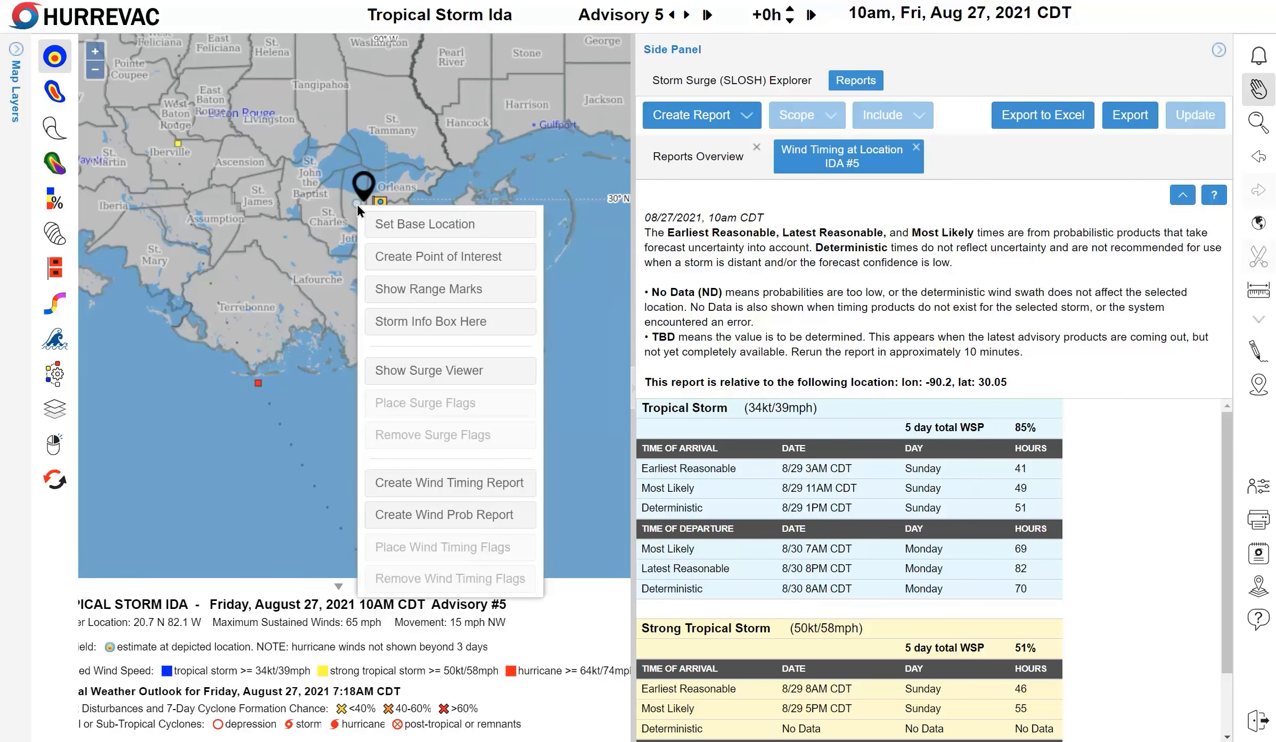
# Create a wind timing report for the locality Jefferson, LA, and compare it with the wind timing report at the point location
pyautogui.click(440, 483)
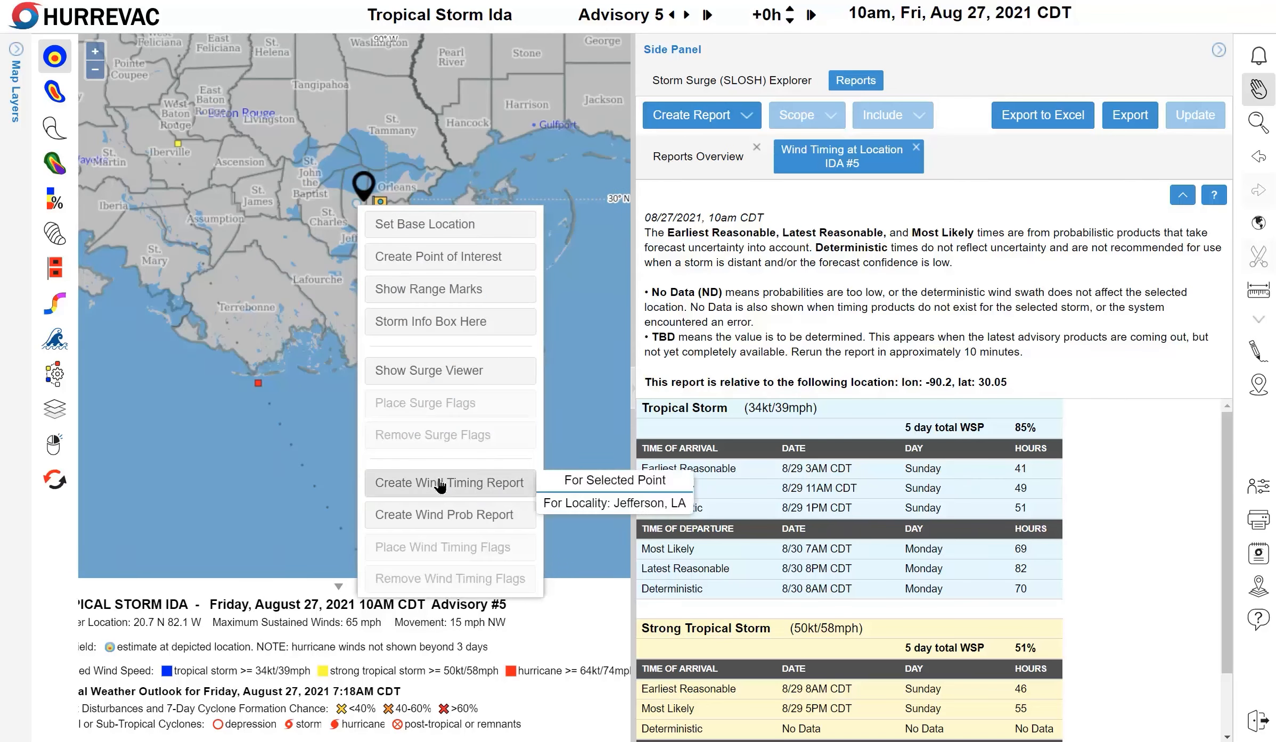
pyautogui.click(589, 505)
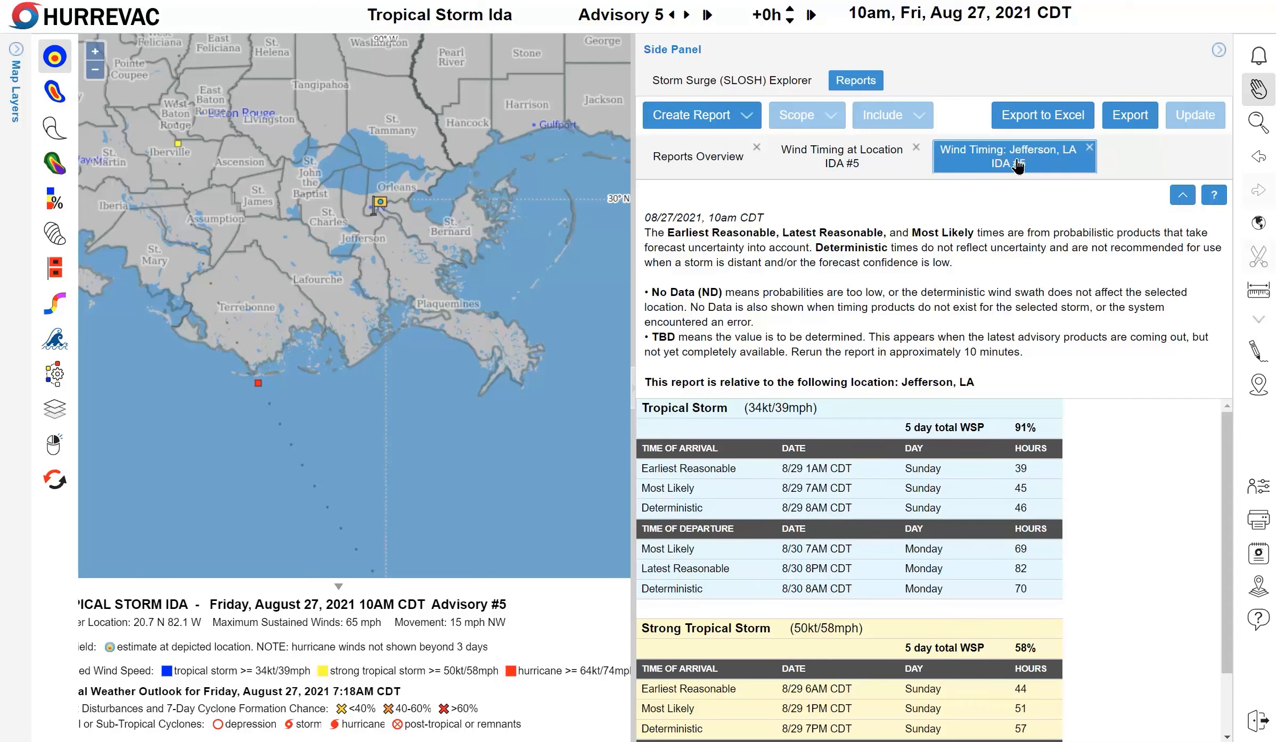
pyautogui.click(869, 170)
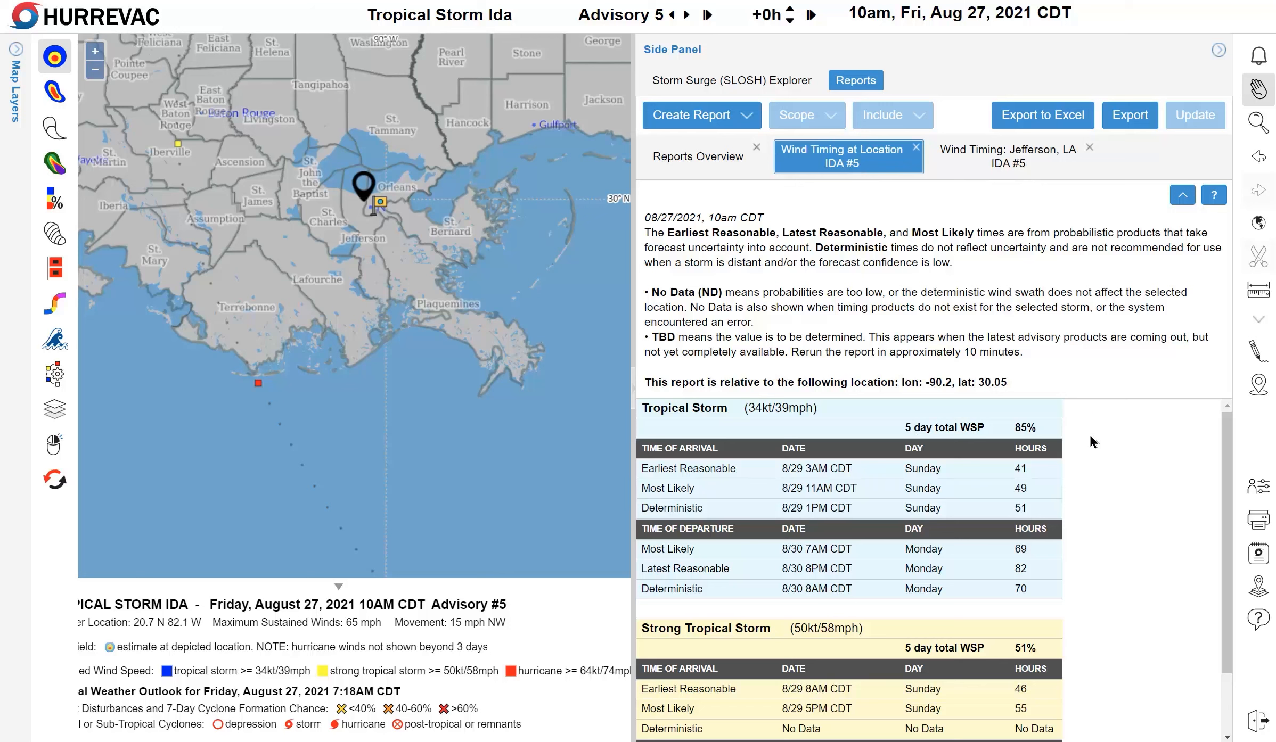
pyautogui.click(1041, 169)
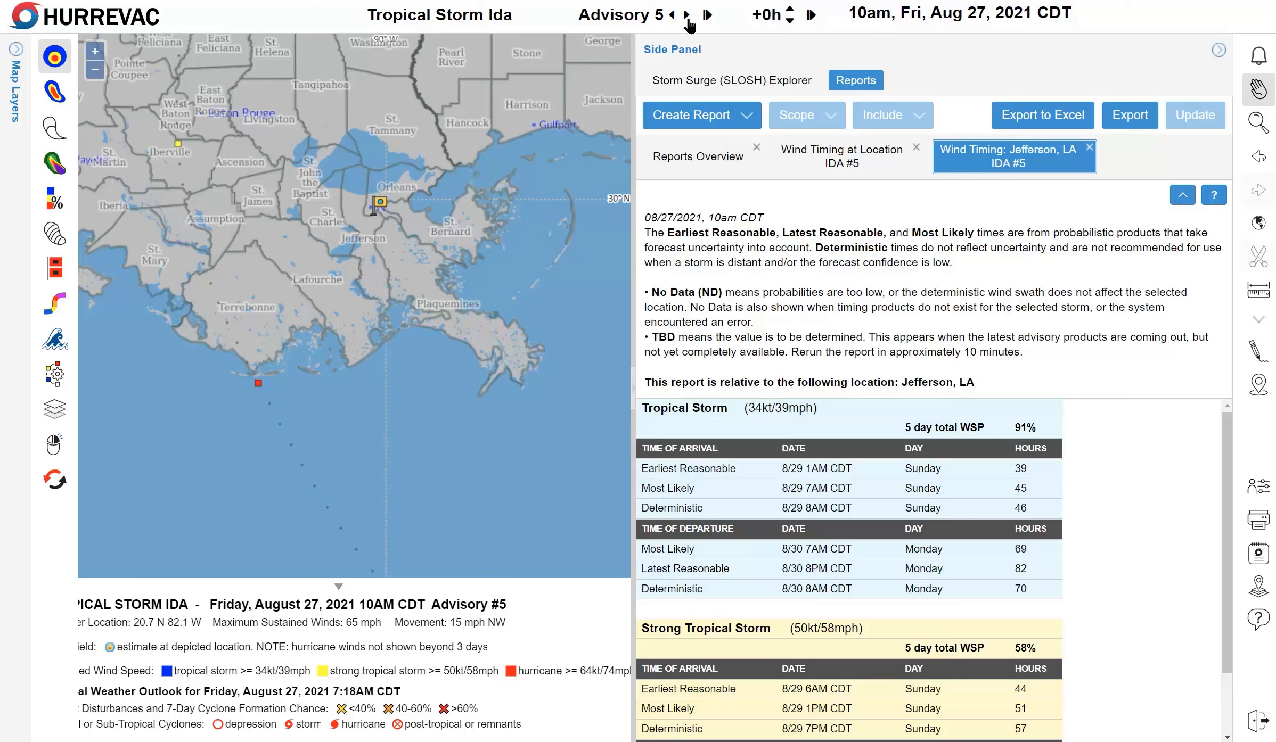
# Advance the storm to Advisory 6 and update the Jefferson, LA wind timing report to it
pyautogui.click(687, 14)
pyautogui.click(687, 15)
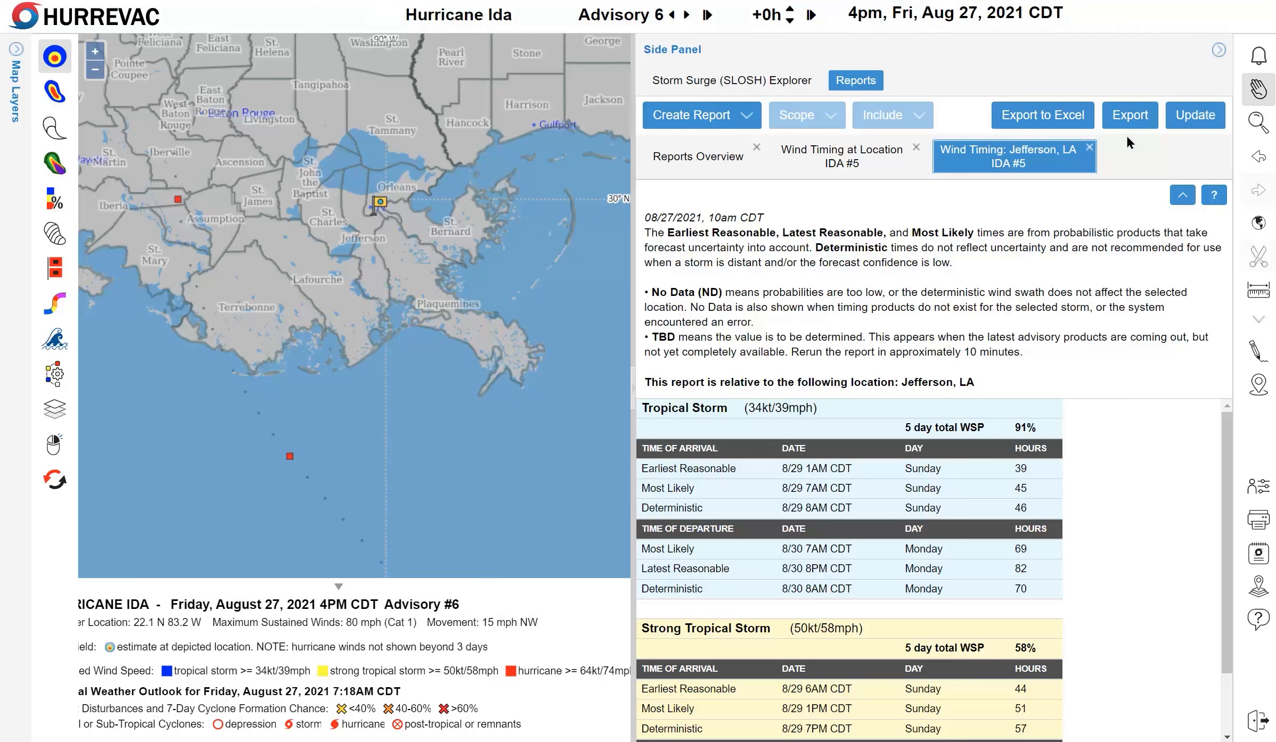
pyautogui.click(1191, 121)
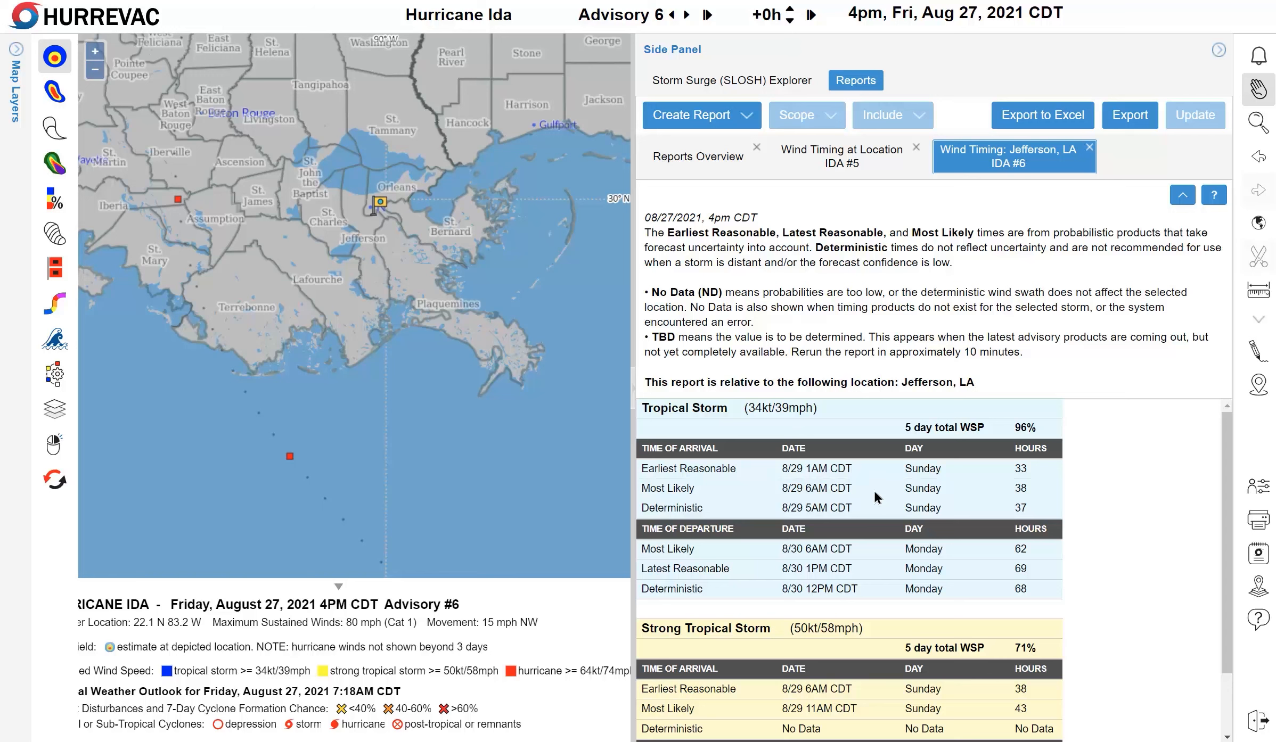
pyautogui.click(839, 493)
pyautogui.click(675, 346)
pyautogui.click(721, 349)
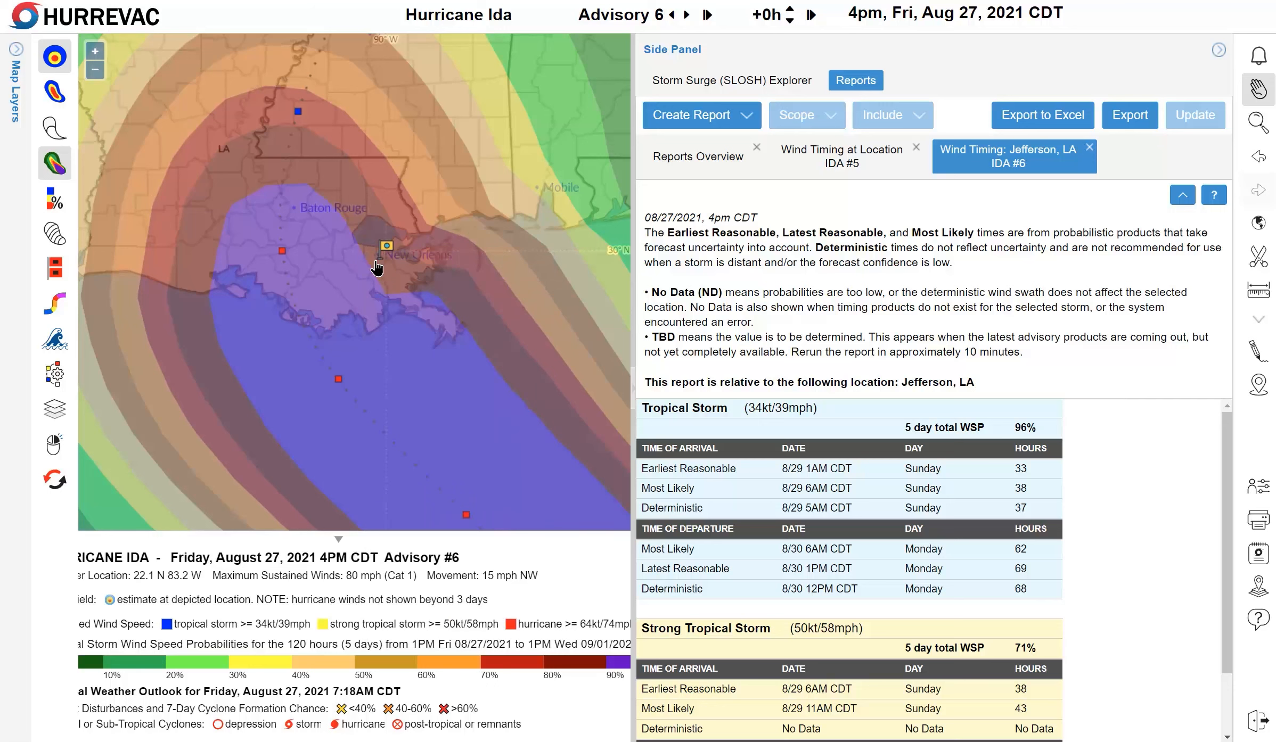
# Create a wind probability report for a point near New Orleans and examine its 34k Winds values for the morning of 08/29
pyautogui.rightClick(376, 263)
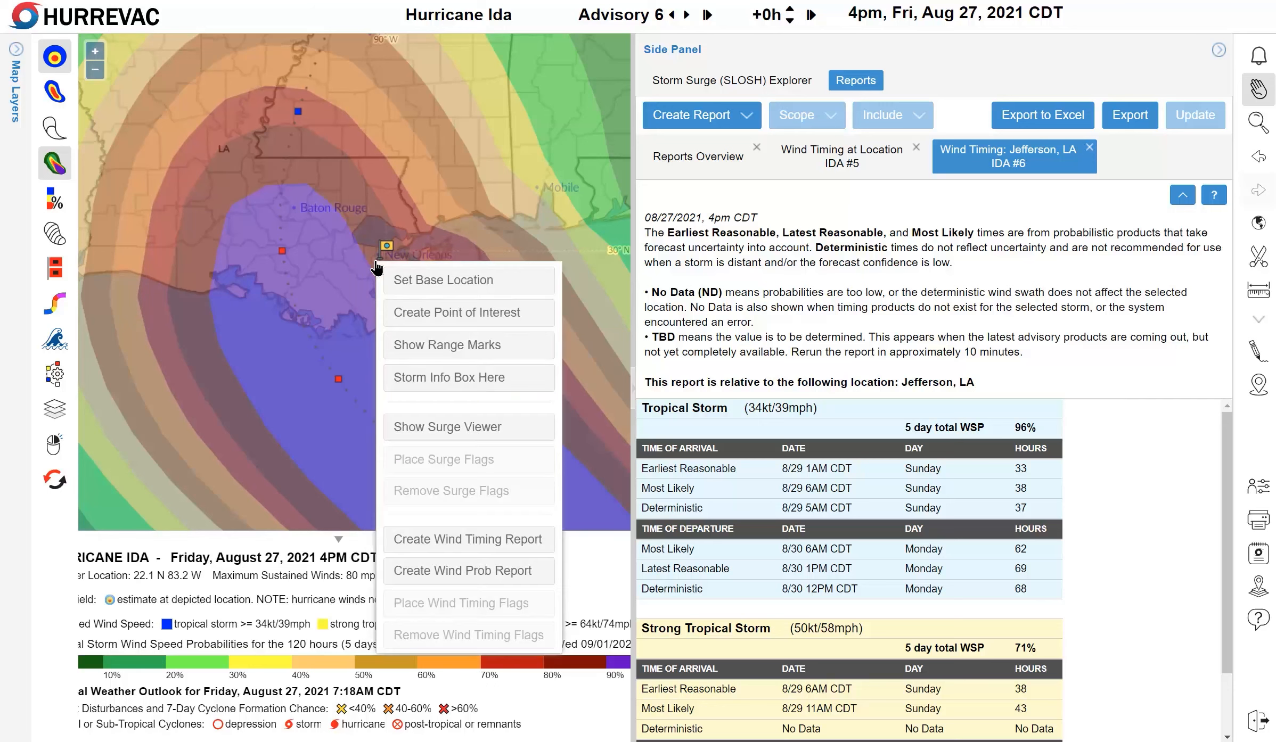
pyautogui.click(464, 573)
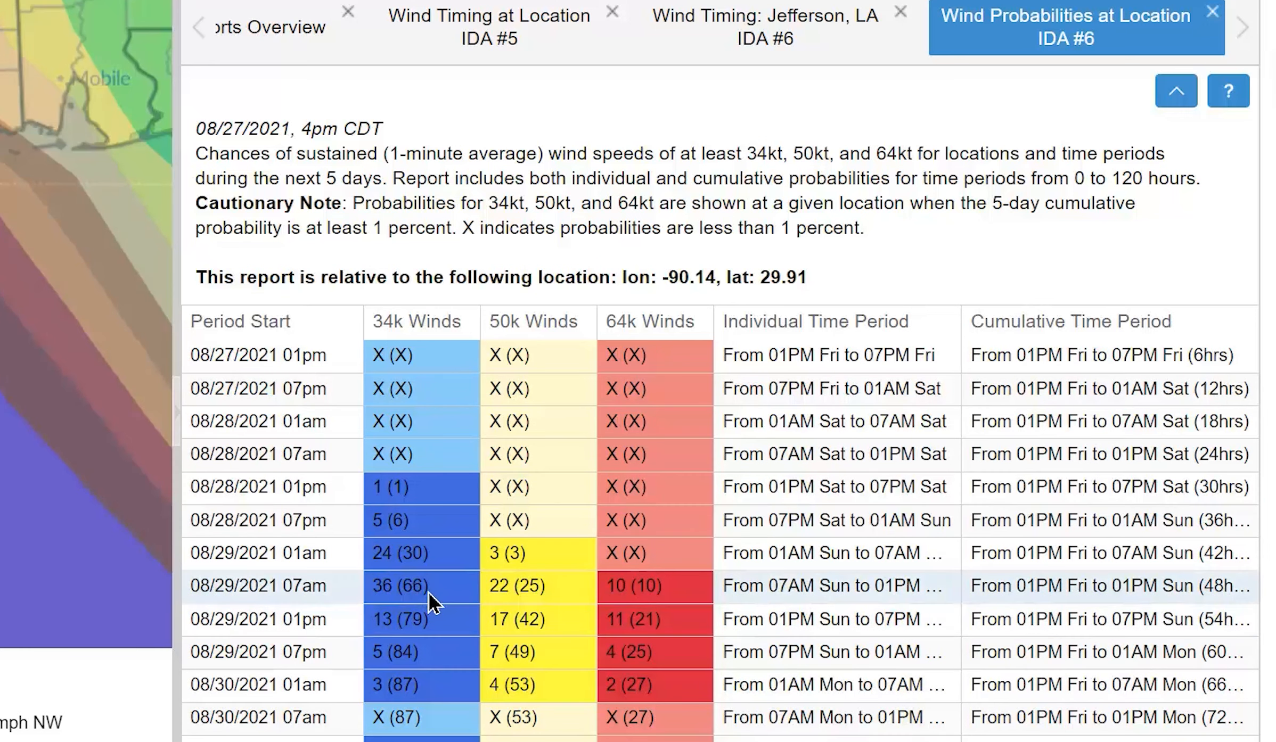
pyautogui.click(384, 601)
pyautogui.click(399, 598)
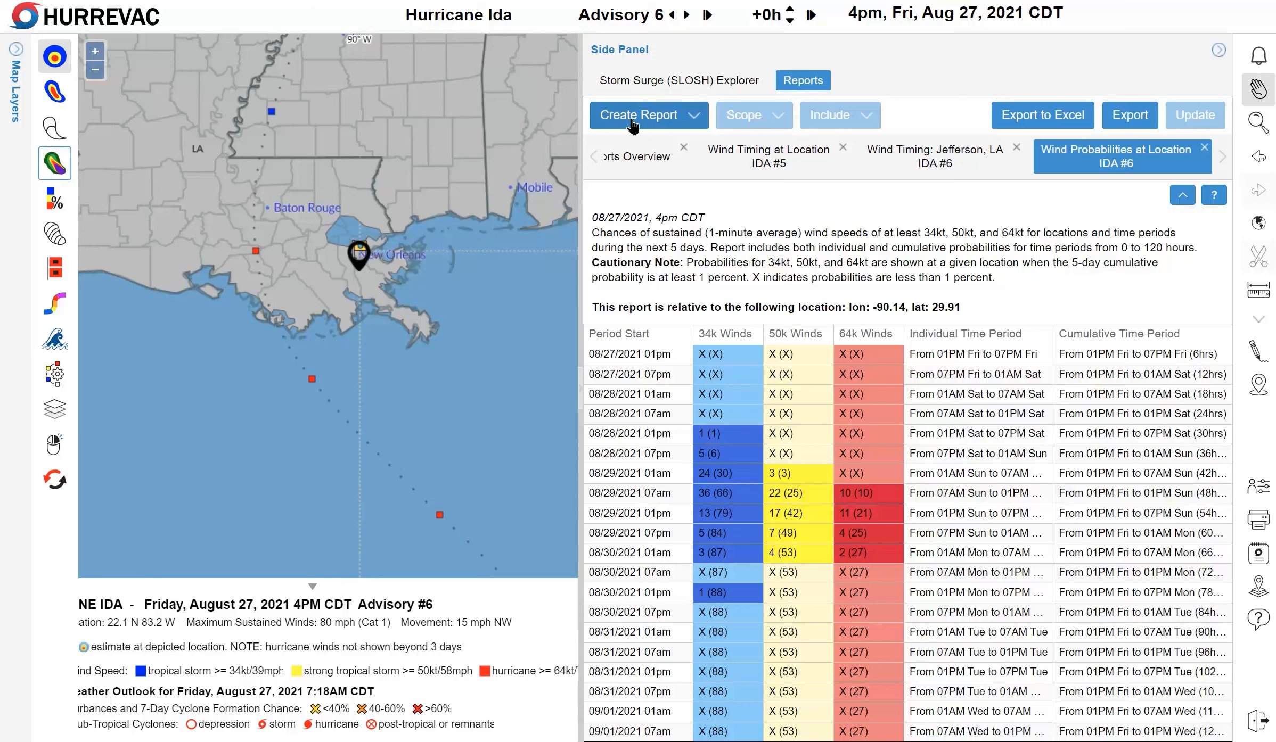
# Create a Storm Statistics report and a Closest Approach report for Hurricane Ida
pyautogui.click(16, 50)
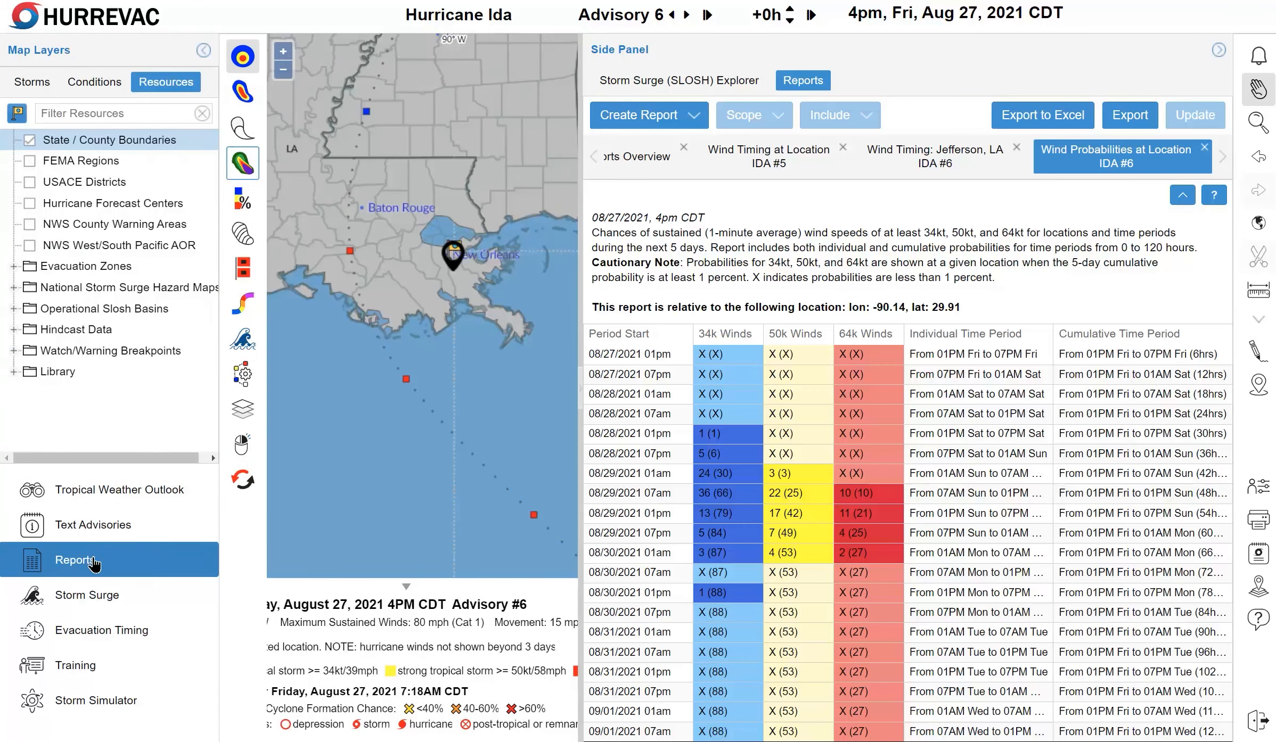
pyautogui.click(203, 52)
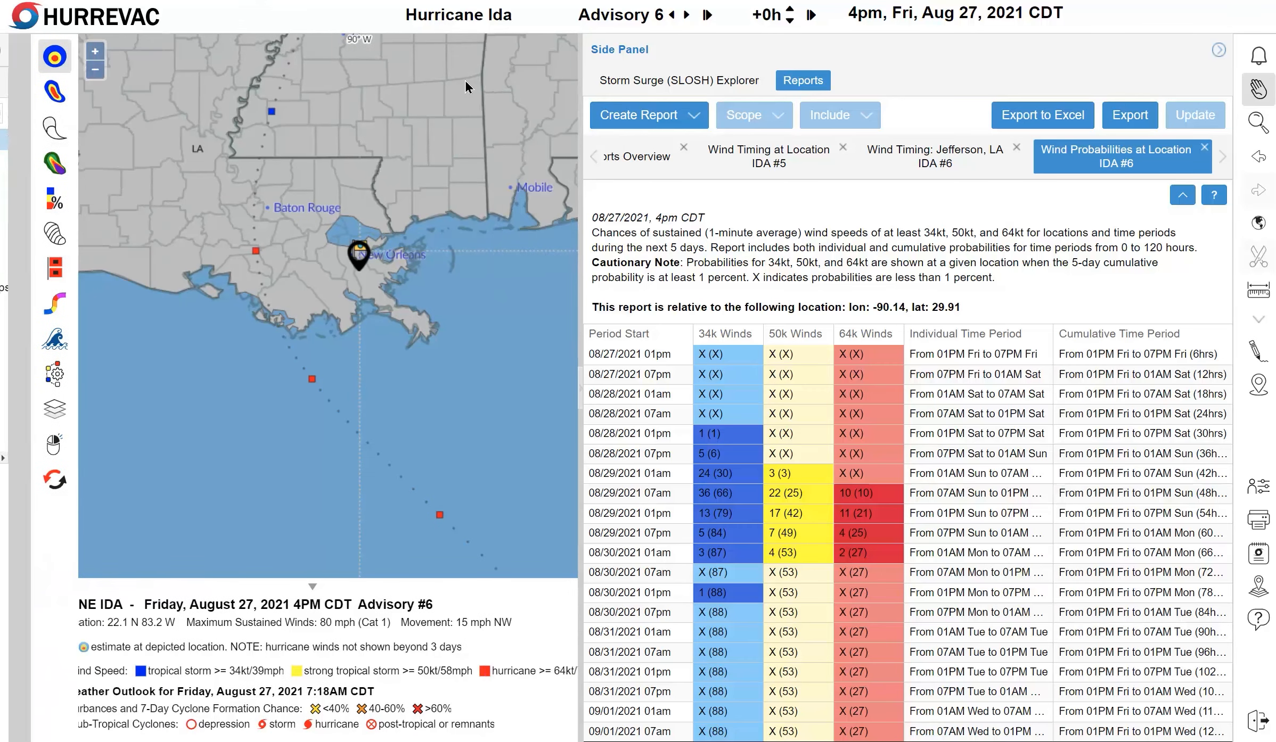
pyautogui.click(649, 120)
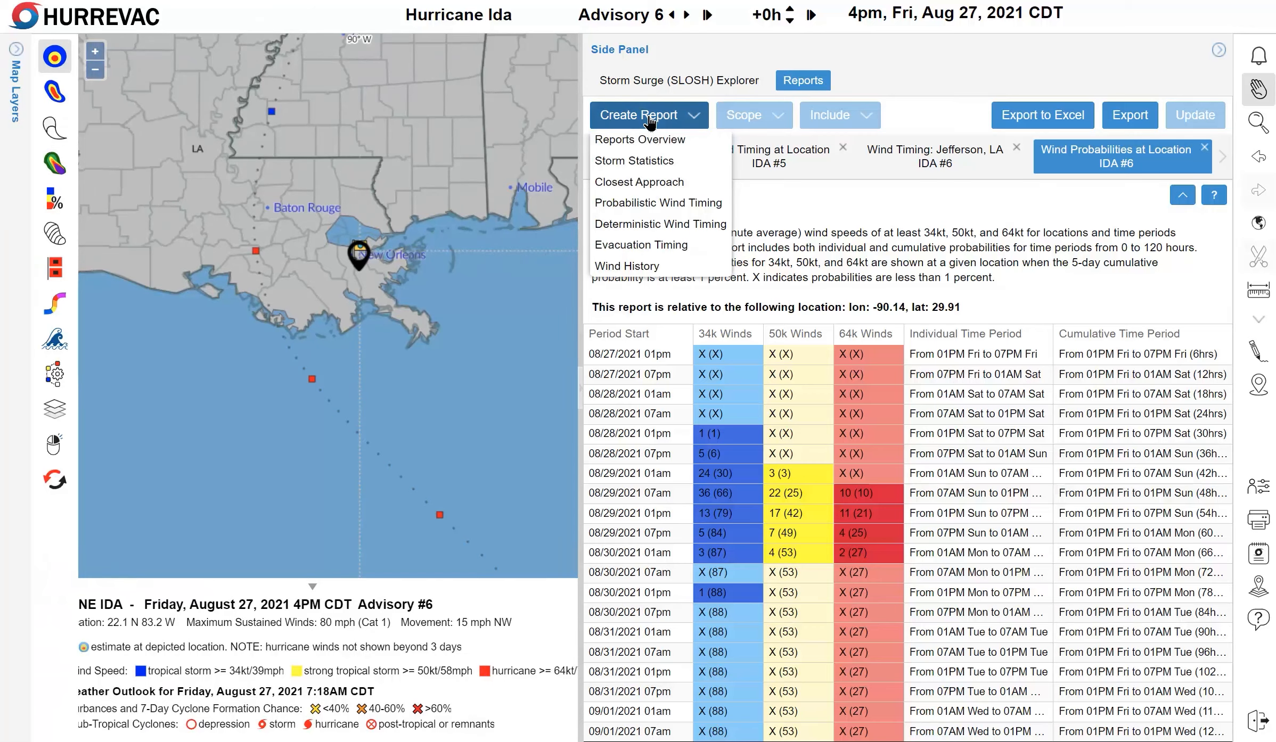
pyautogui.click(658, 162)
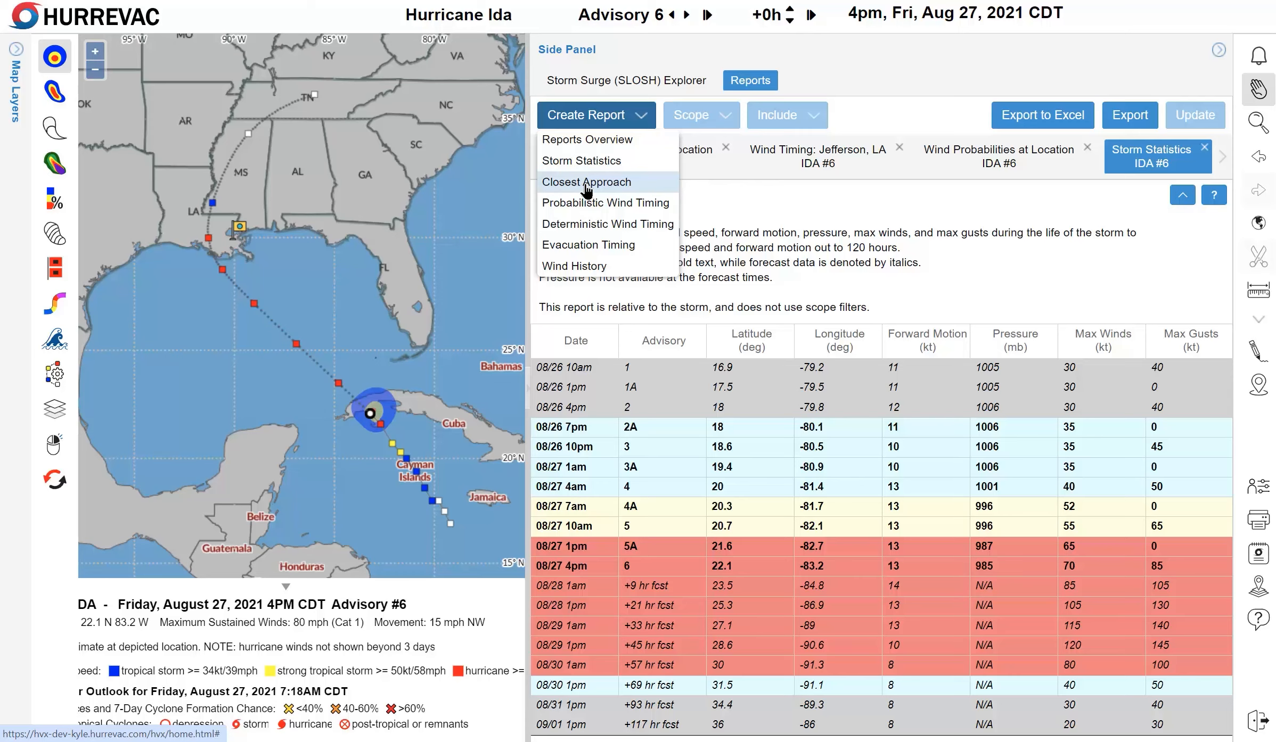
pyautogui.click(585, 183)
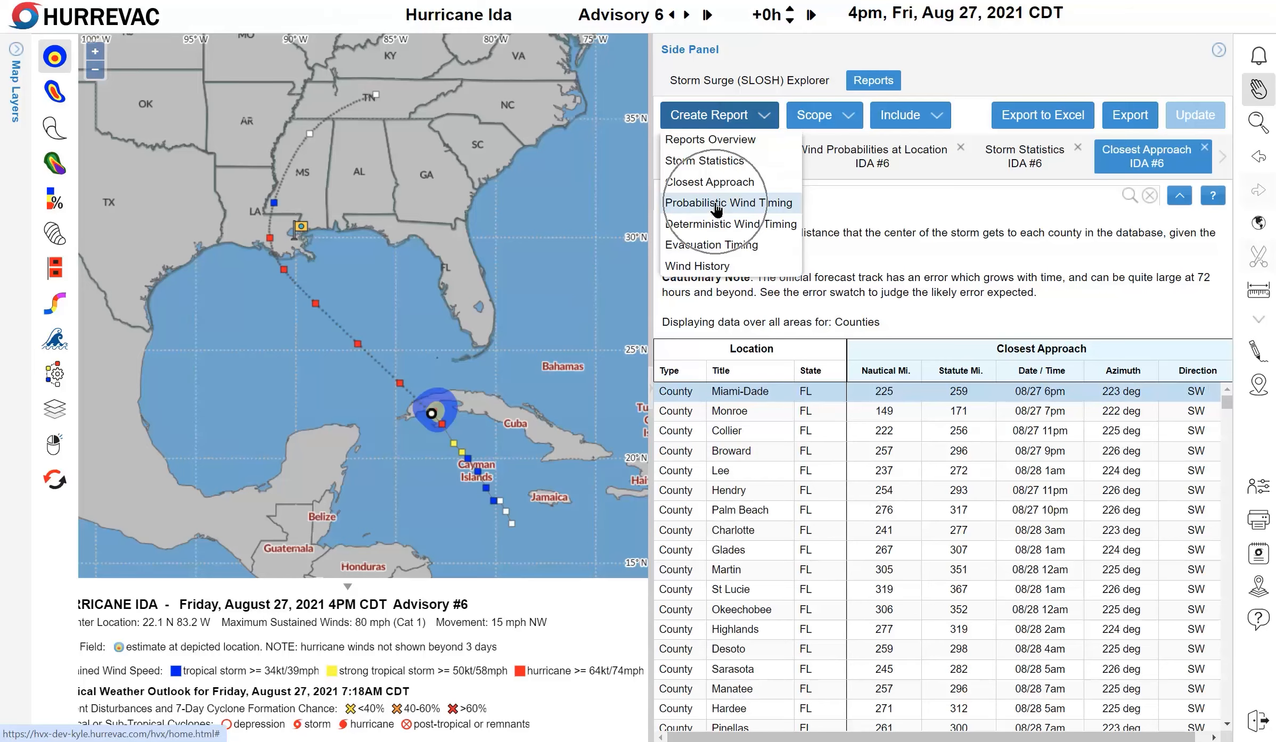
# Create a Probabilistic Wind Timing report and overlay the Most Likely Arrival wind timing graphic on the map
pyautogui.click(715, 203)
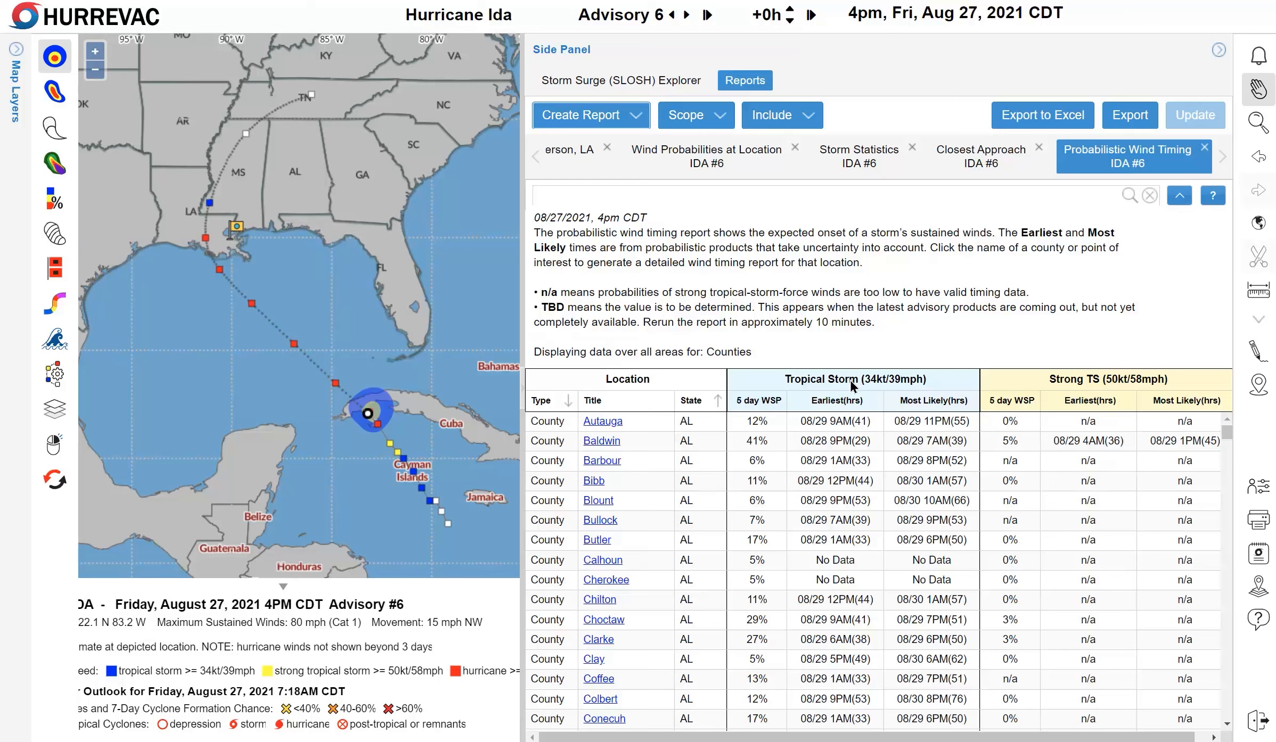
pyautogui.click(54, 233)
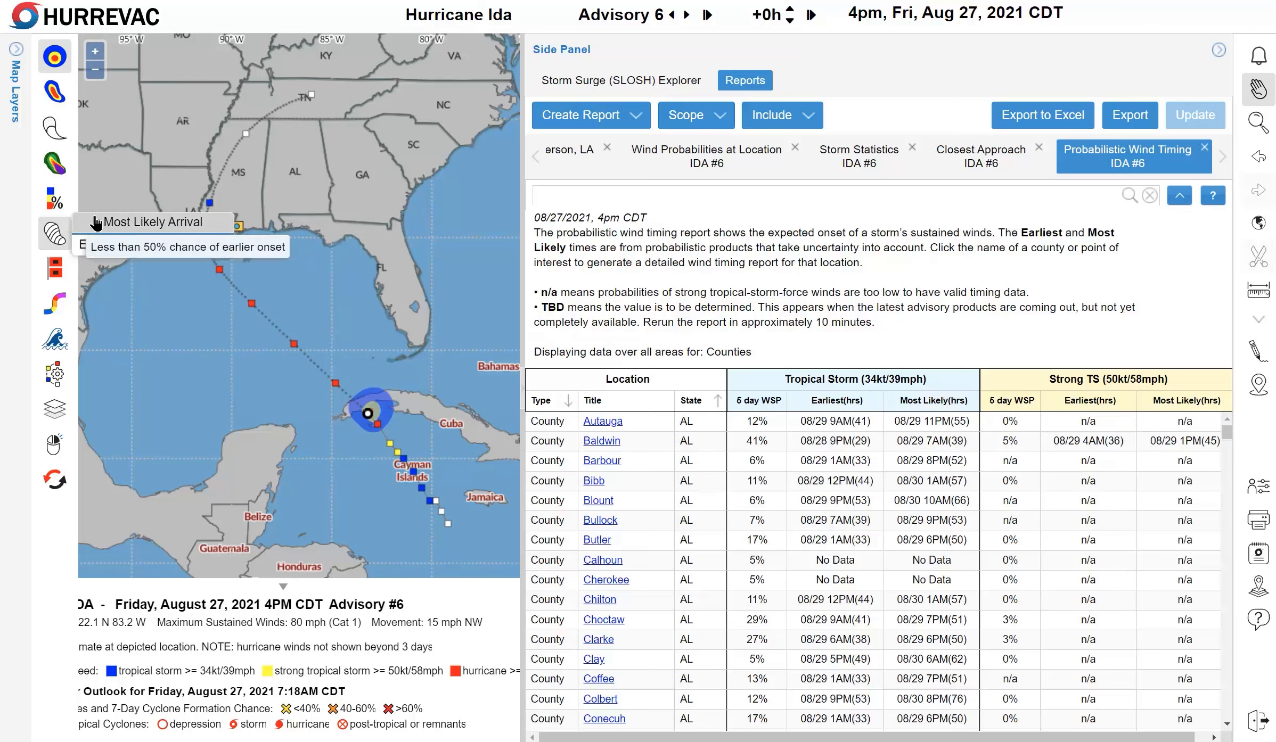
pyautogui.click(96, 223)
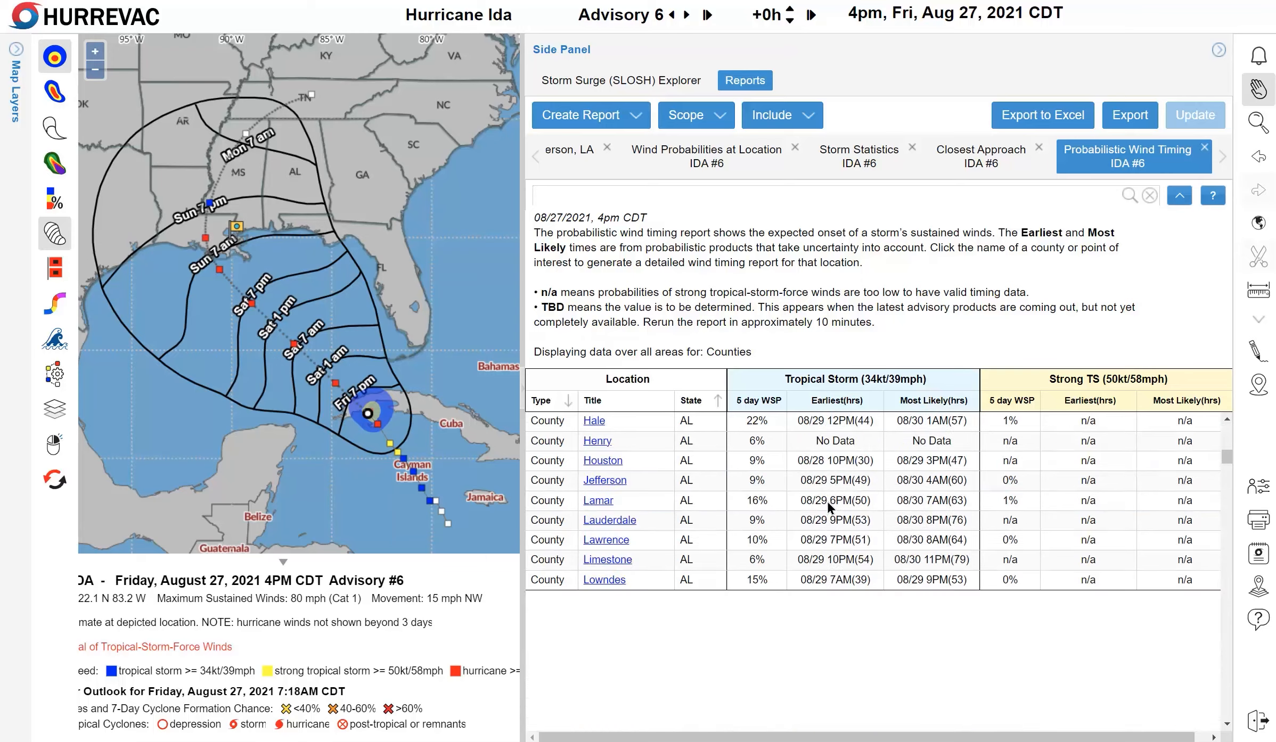
pyautogui.scroll(-20, 826, 499)
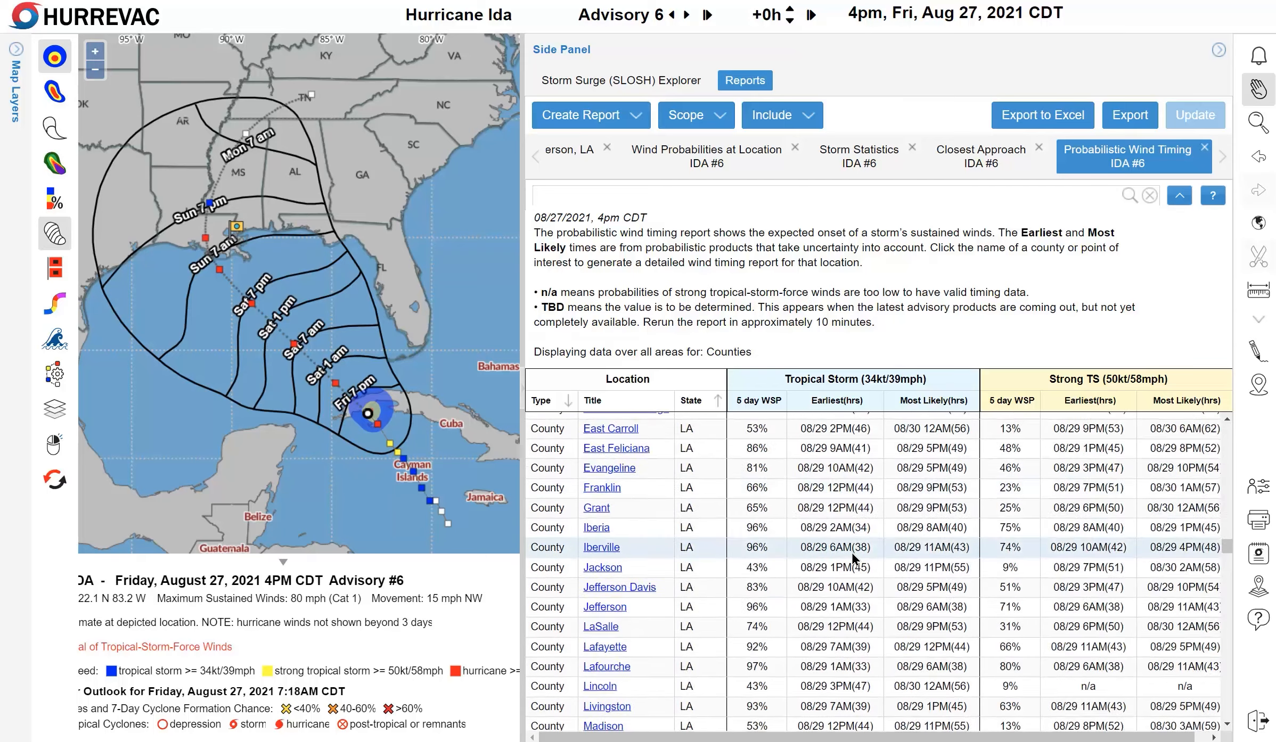
pyautogui.scroll(-20, 859, 565)
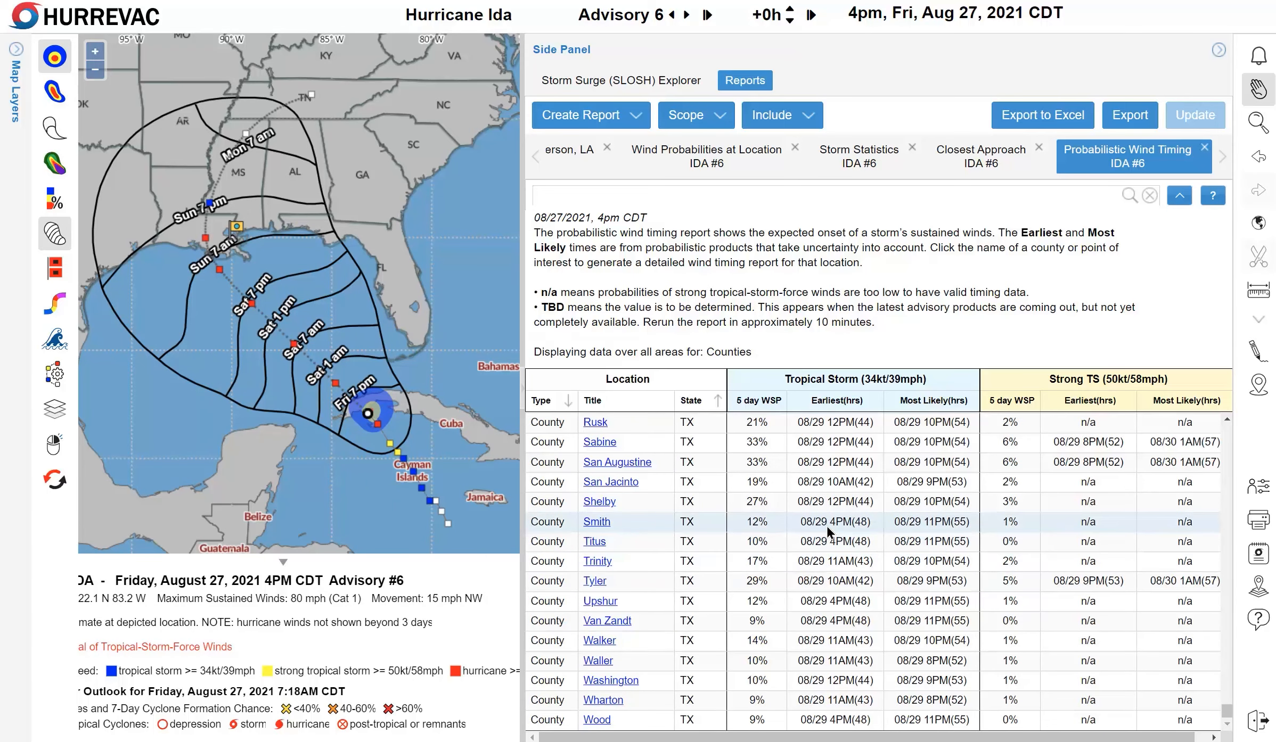
# Limit the Probabilistic Wind Timing report to the base state, Louisiana, also trying Florida as the selected state
pyautogui.click(703, 123)
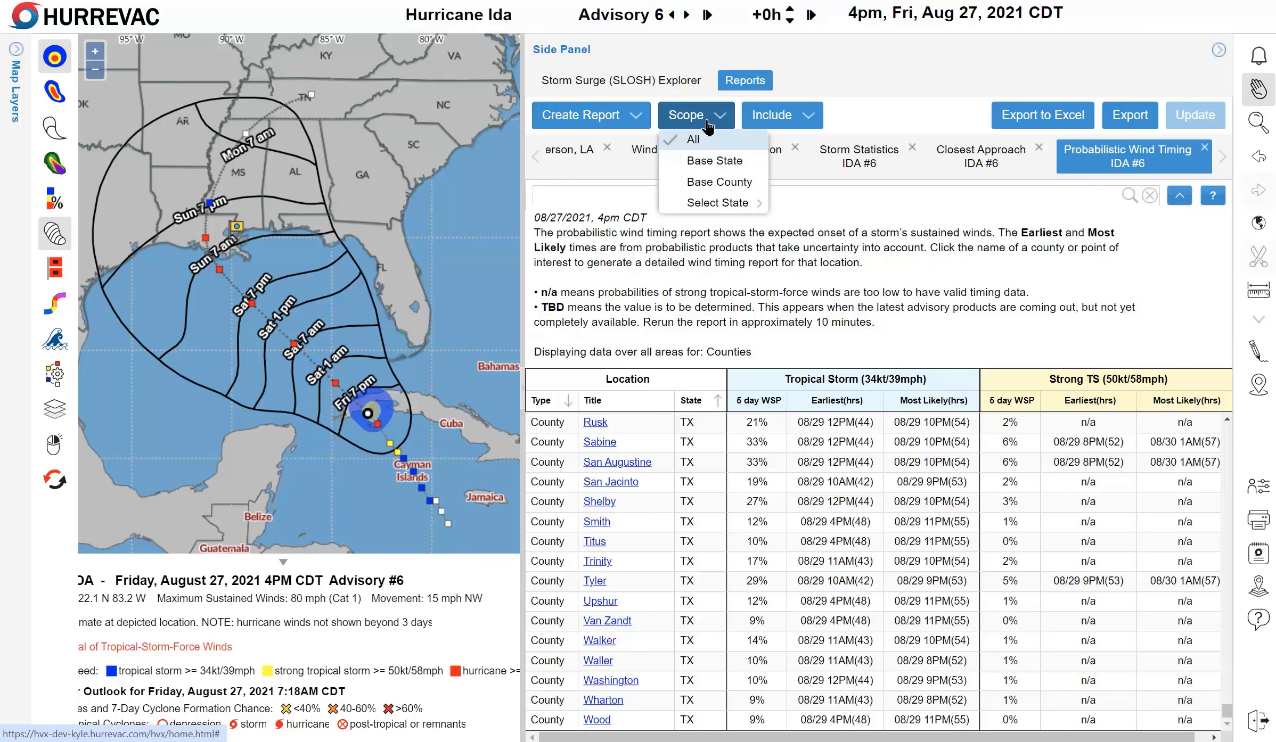
pyautogui.click(713, 162)
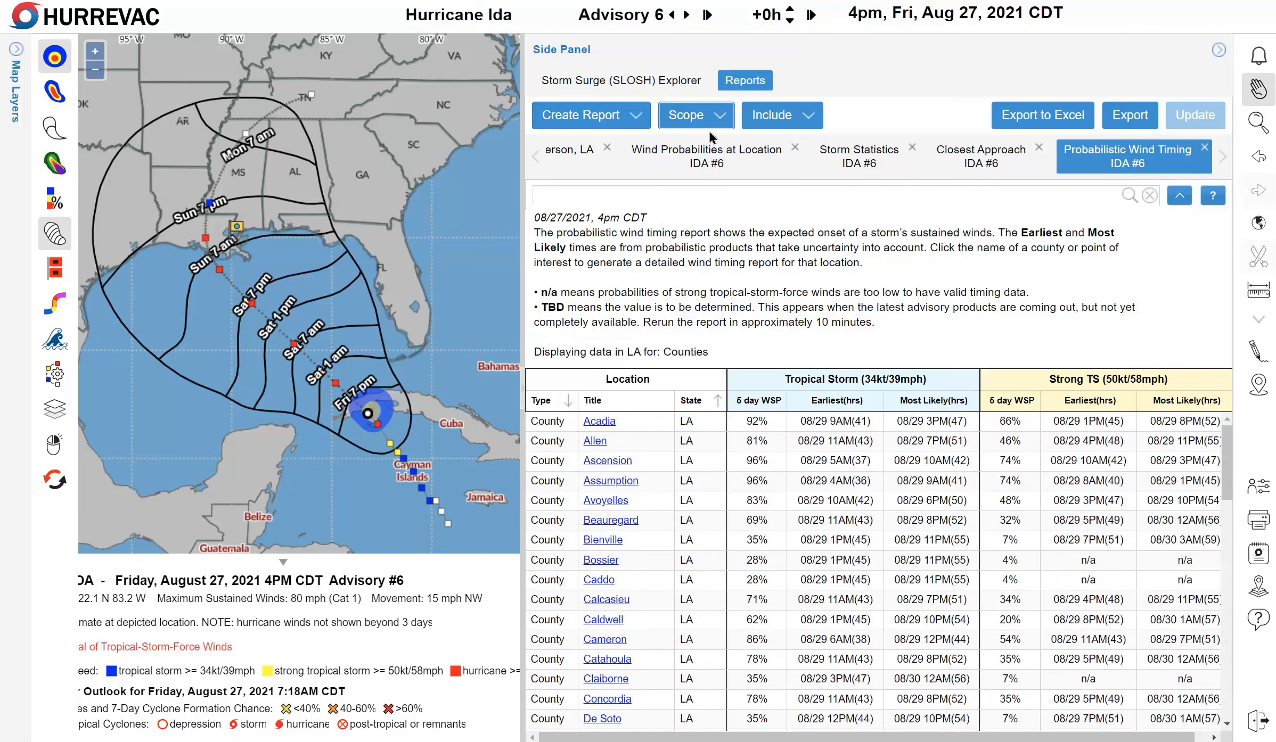
pyautogui.click(703, 119)
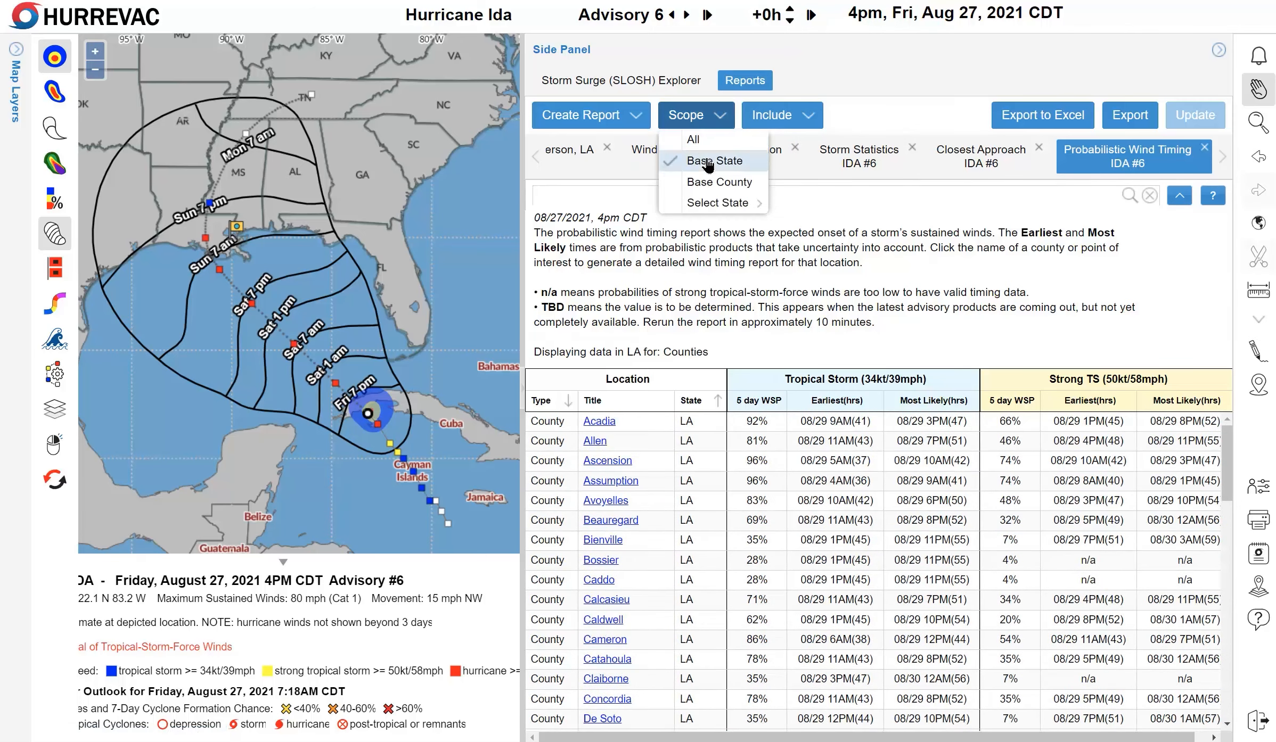
pyautogui.click(711, 205)
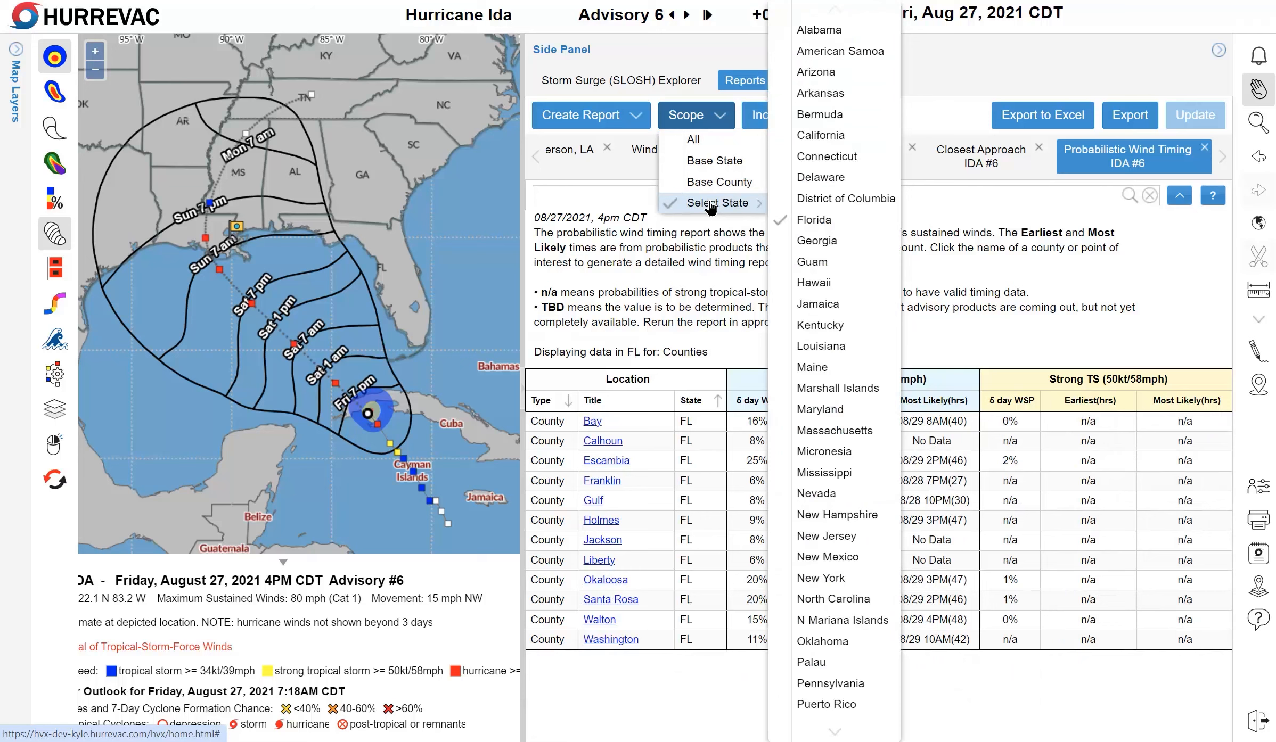
pyautogui.click(820, 346)
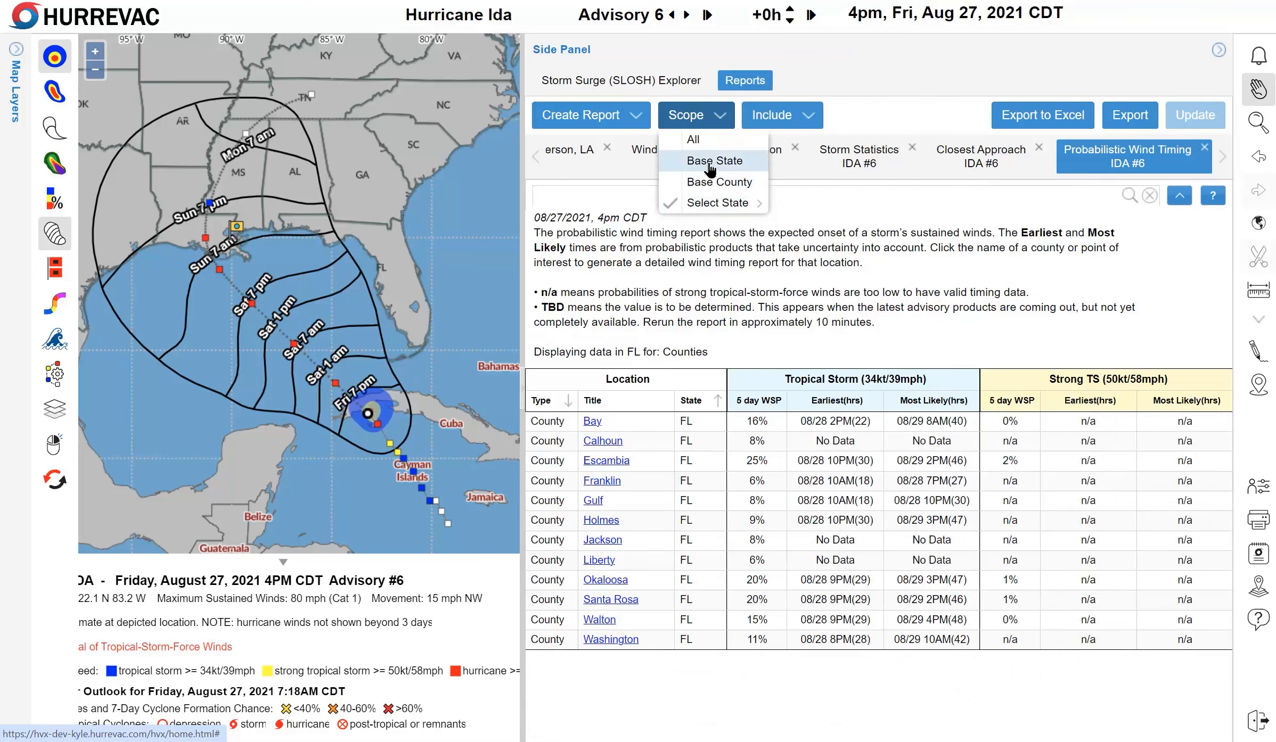
# Open the detailed wind timing report for St. Martin, LA from the county list
pyautogui.scroll(-2, 634, 486)
pyautogui.scroll(-10, 634, 486)
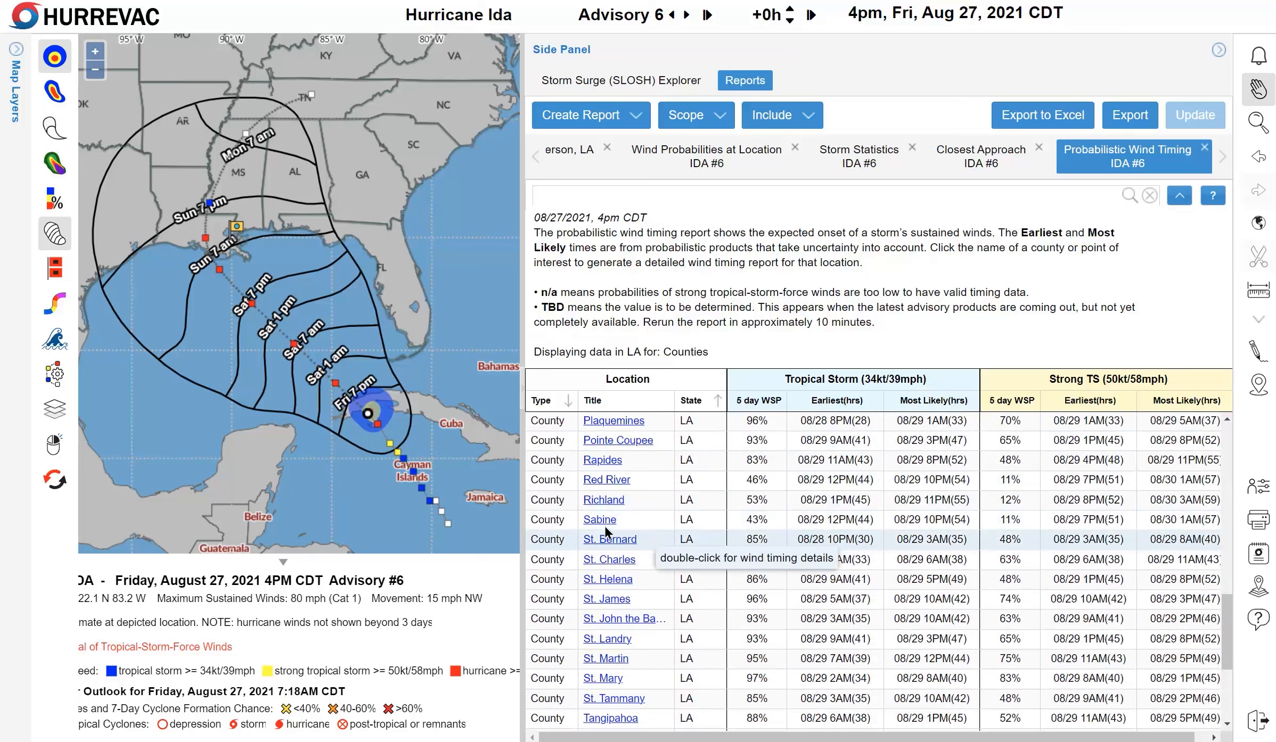
pyautogui.doubleClick(602, 656)
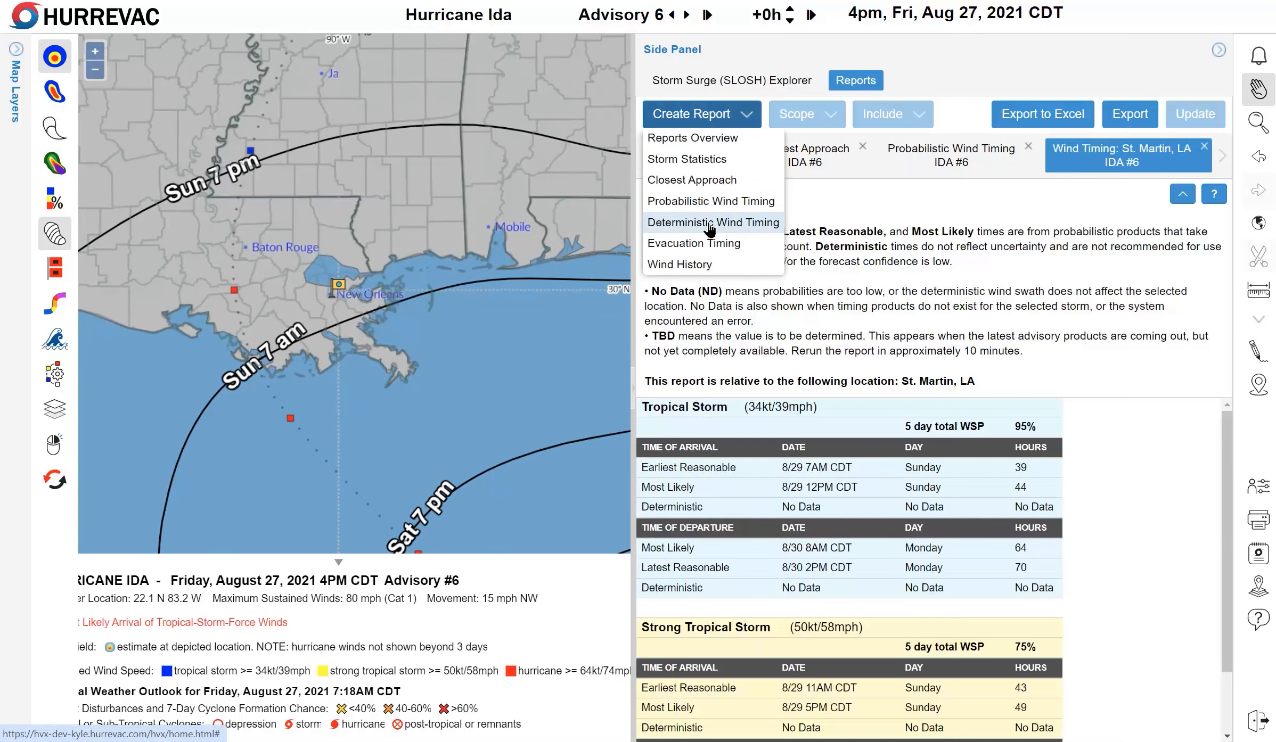
# Create a Deterministic Wind Timing report and remove the Most Likely Arrival graphic from the map
pyautogui.click(710, 224)
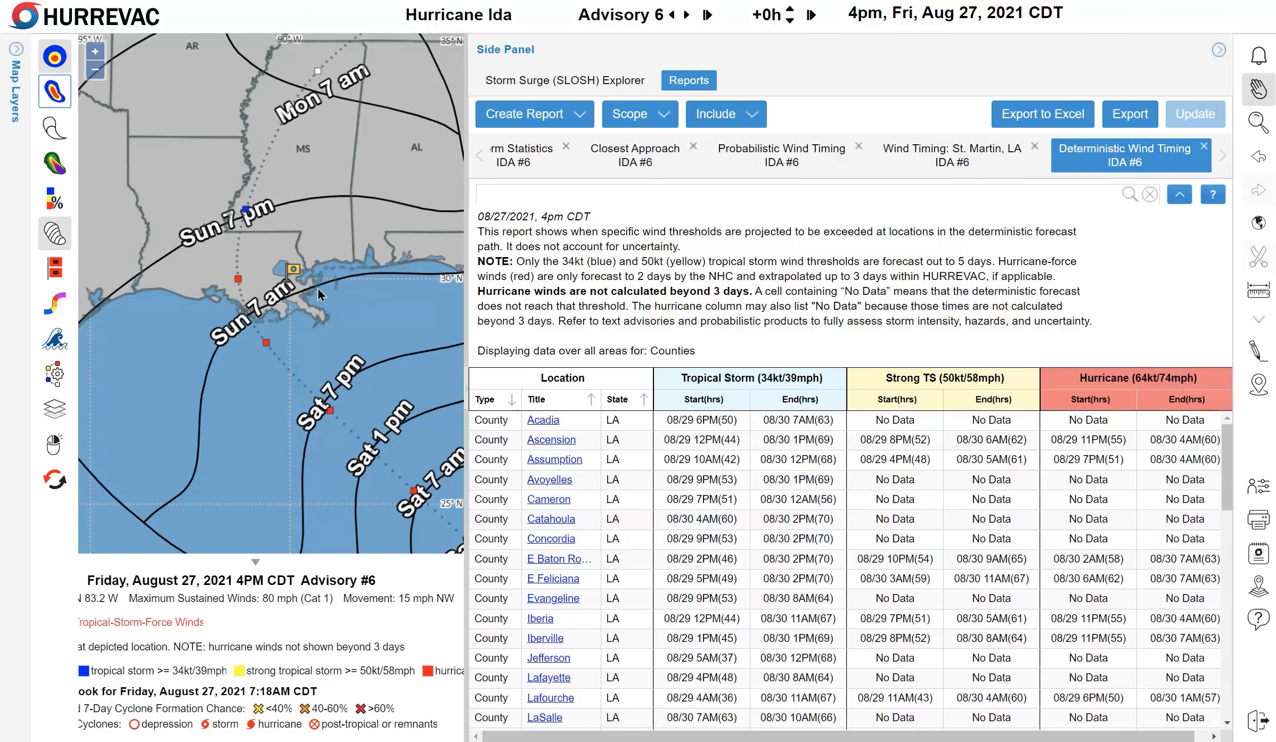
pyautogui.click(53, 233)
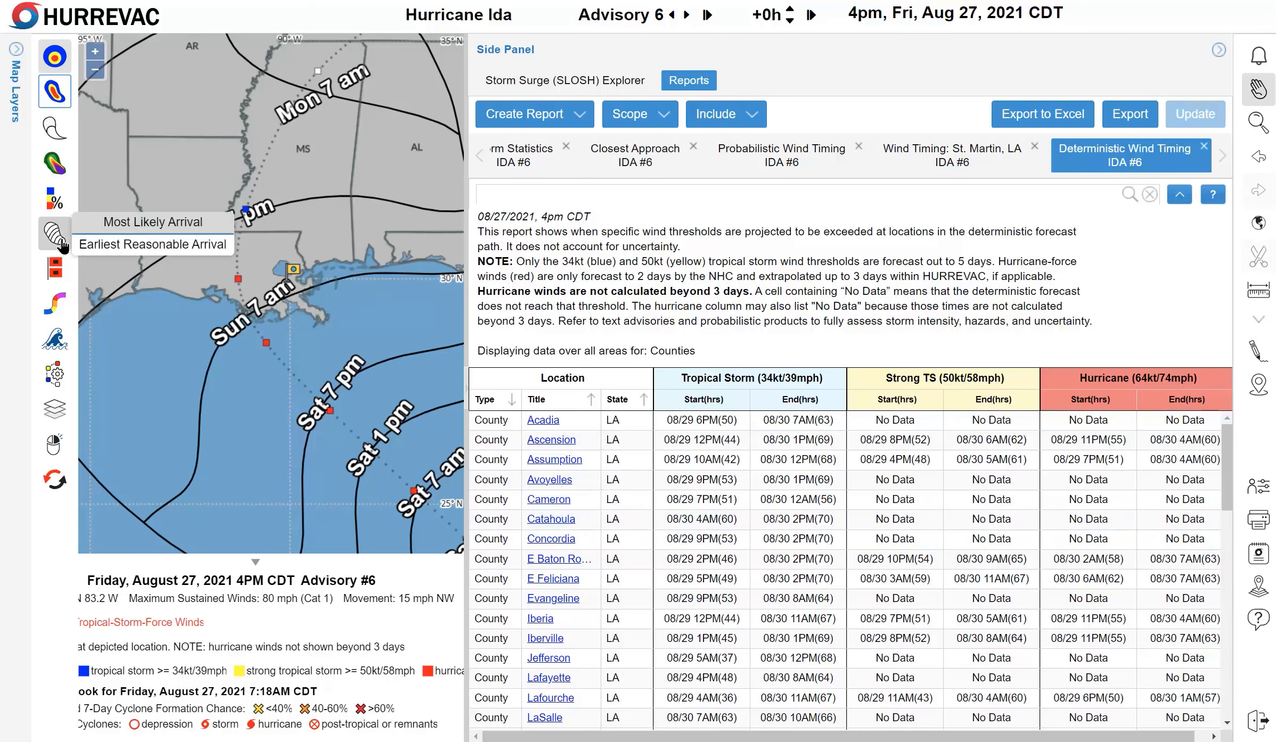
pyautogui.click(115, 224)
# Overlay the Forecast - Deterministic wind swath on the map and review the county wind timings in the deterministic report
pyautogui.click(53, 91)
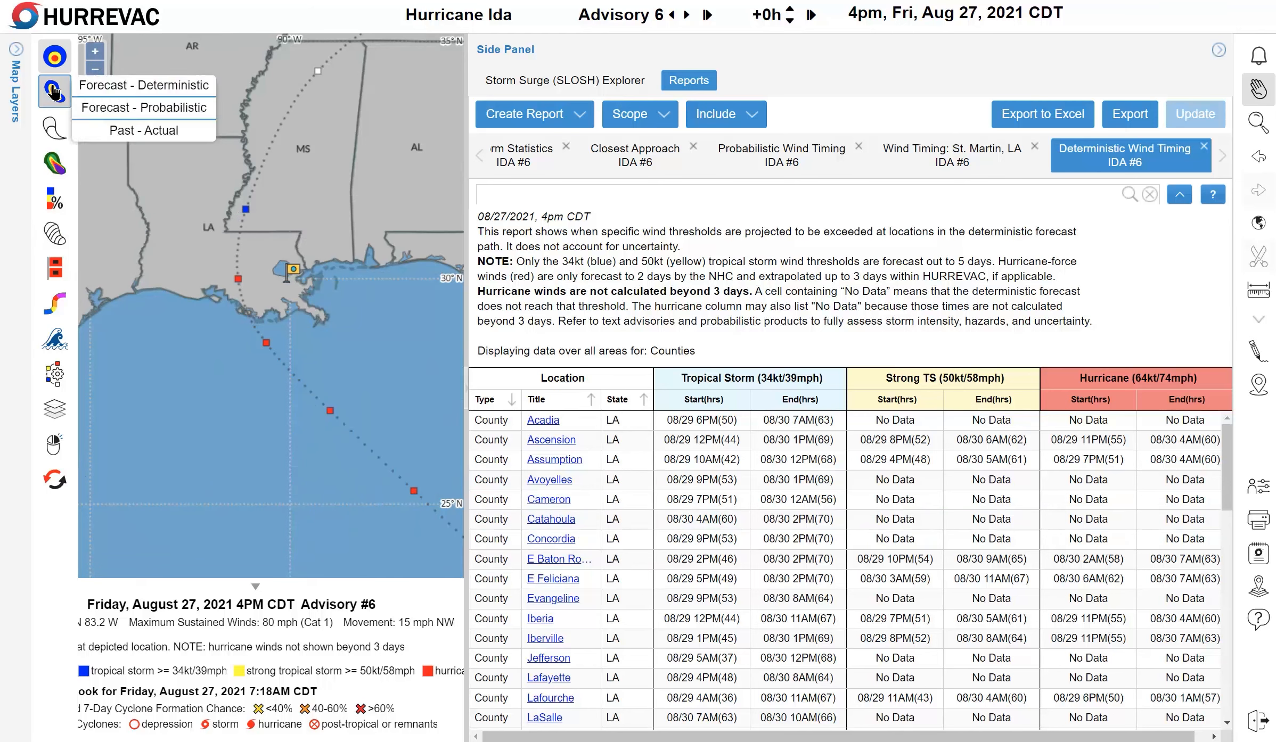
pyautogui.click(103, 88)
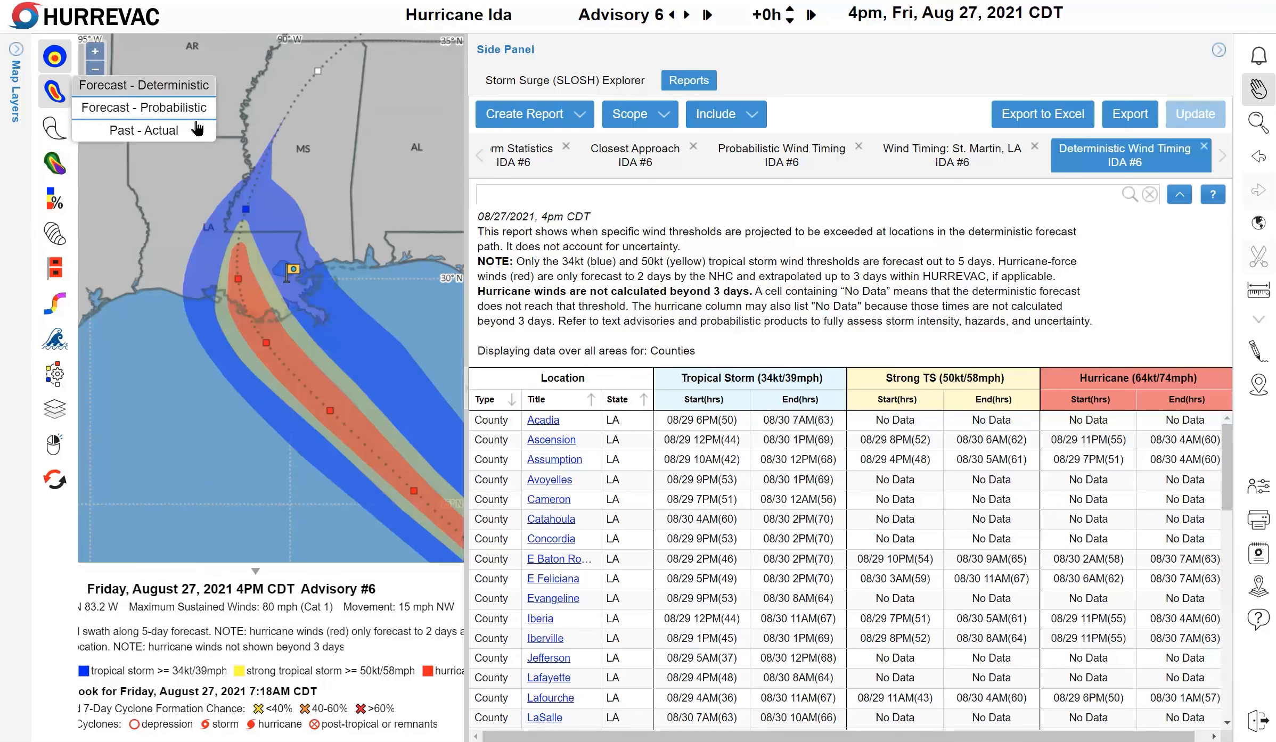
pyautogui.click(53, 92)
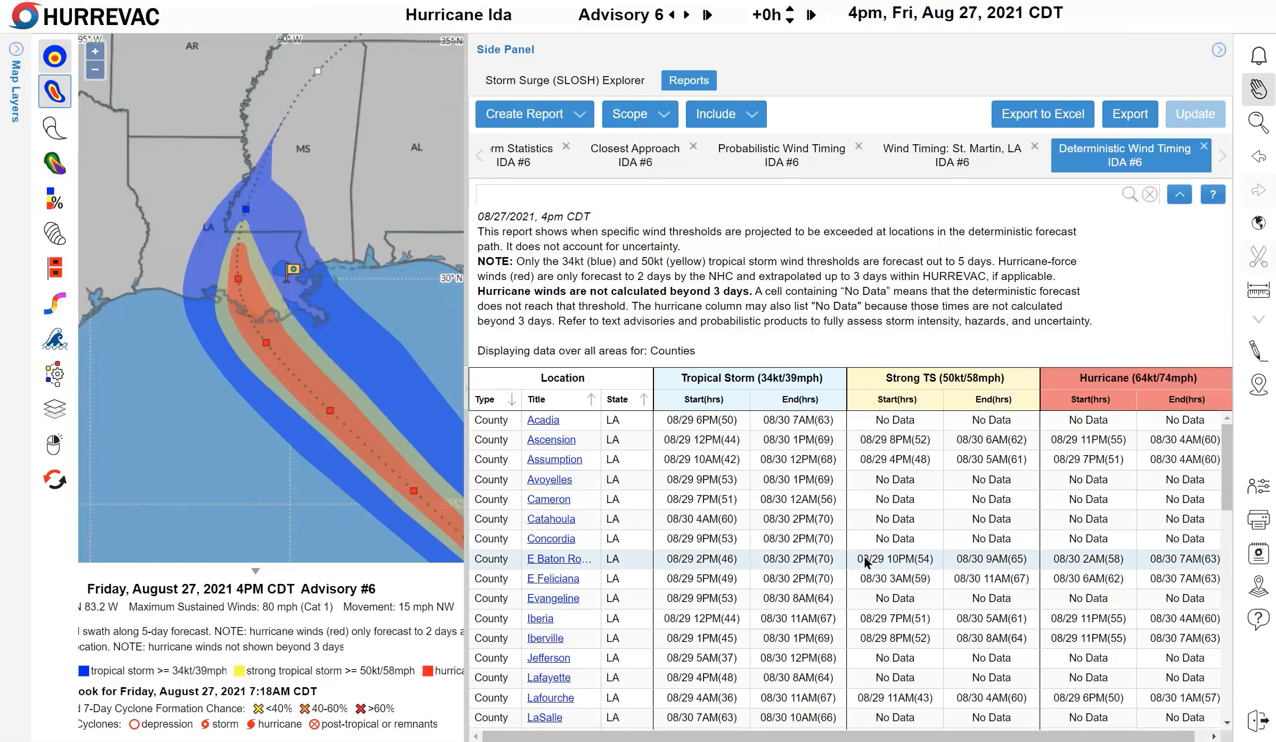
pyautogui.scroll(-15, 877, 564)
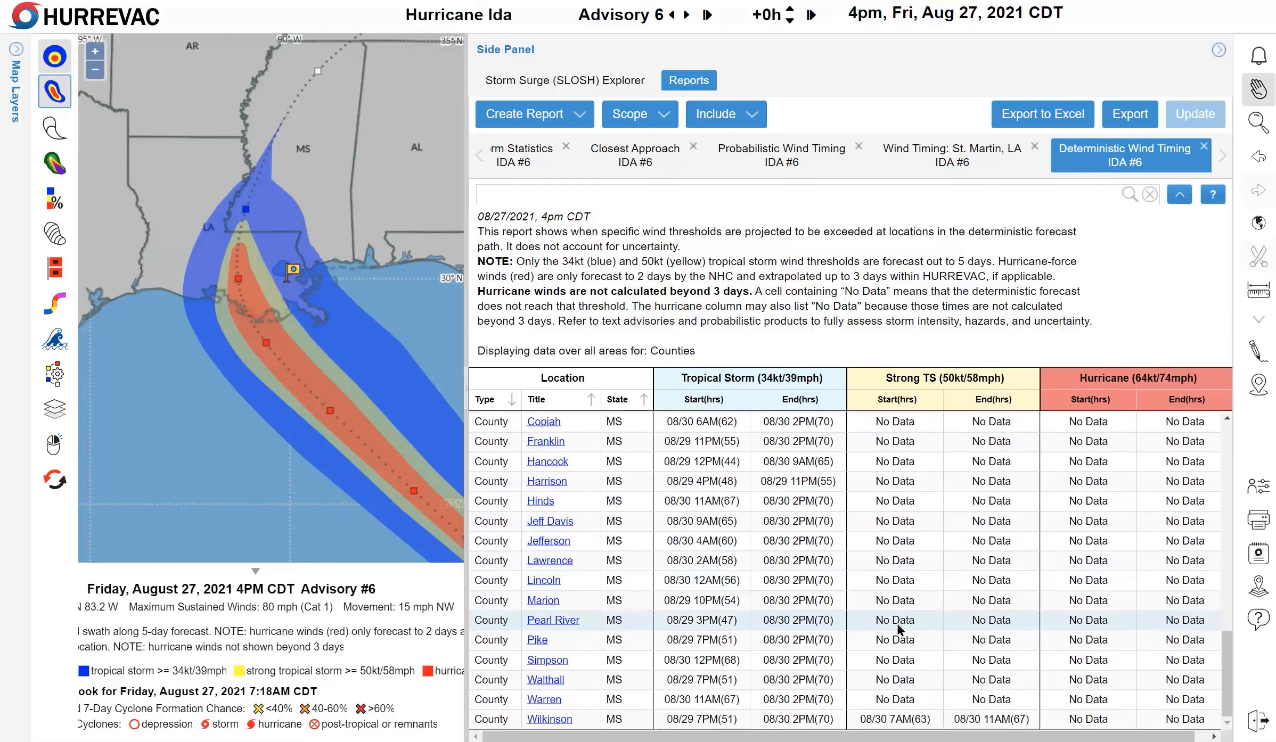
pyautogui.scroll(15, 905, 631)
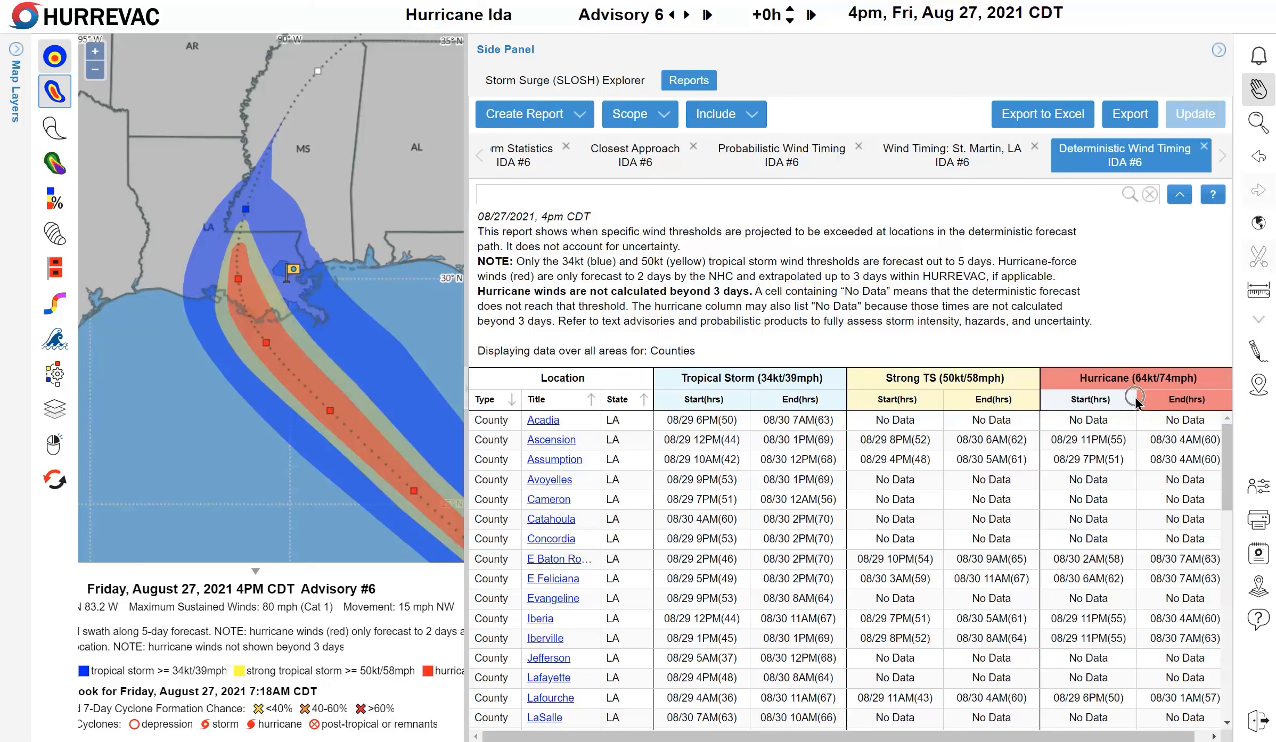
pyautogui.scroll(-9, 554, 620)
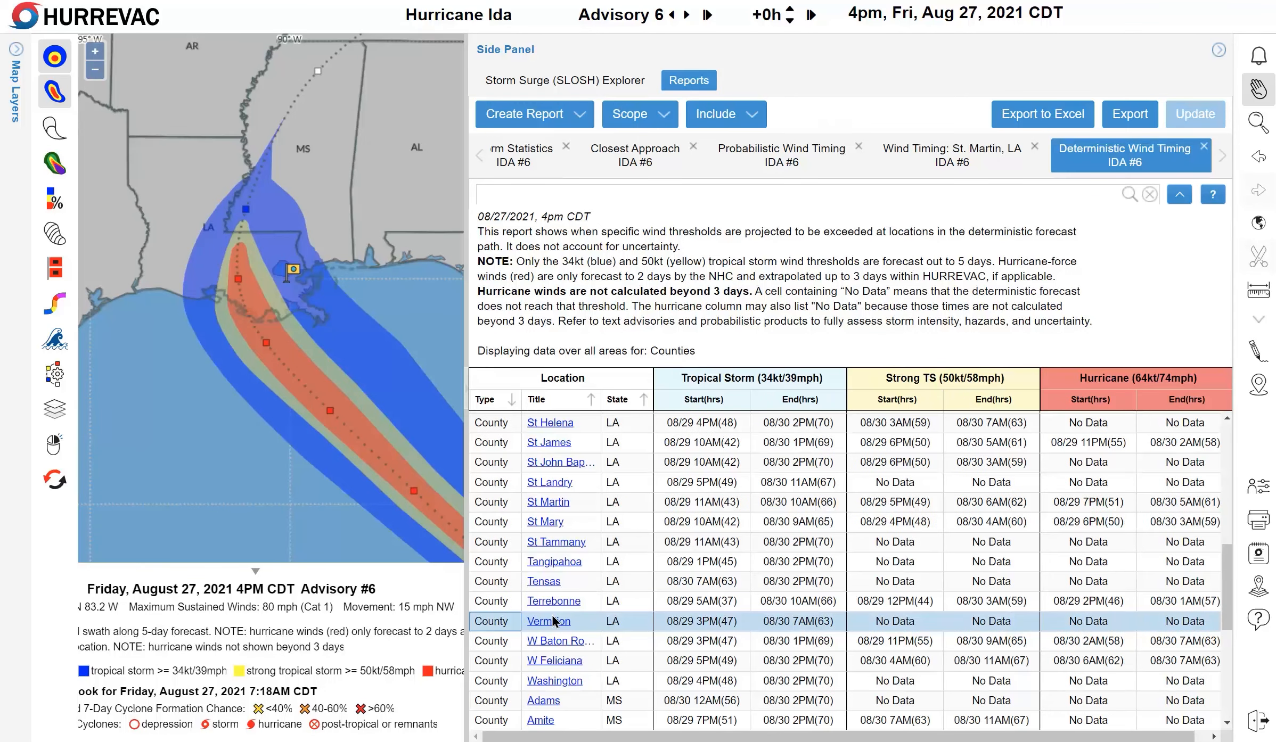